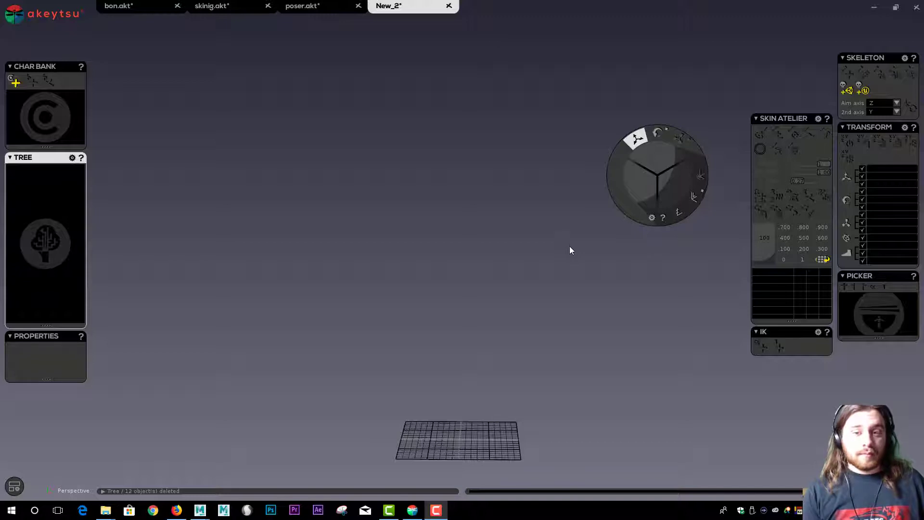
left_click(28, 19)
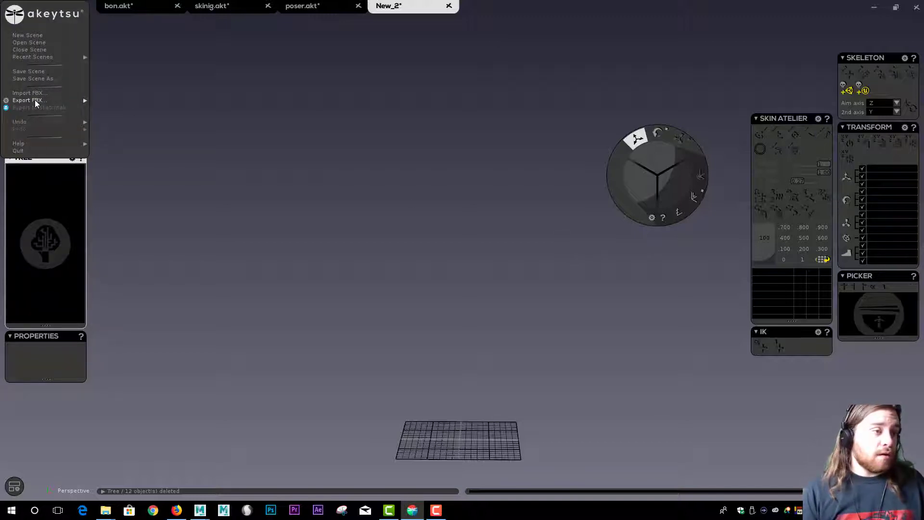
mouse_move(36, 101)
left_click(121, 103)
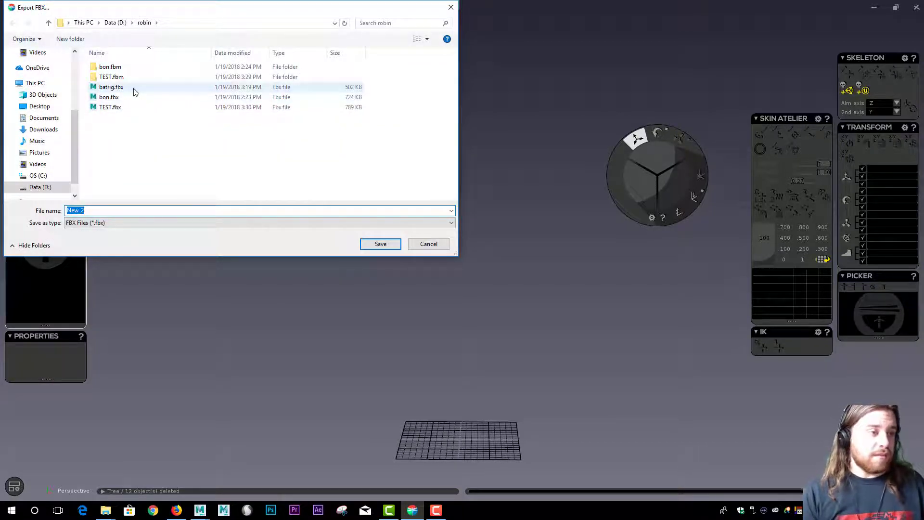
left_click(135, 89)
left_click(378, 244)
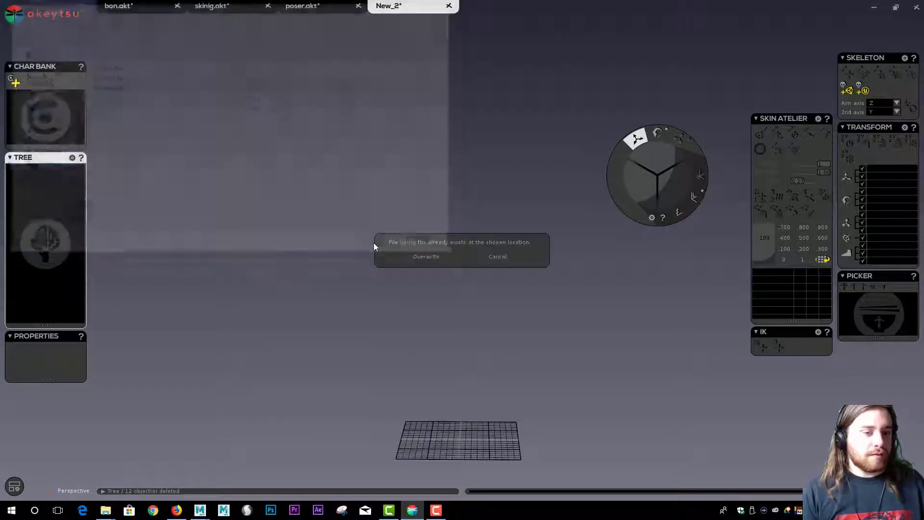
left_click(479, 259)
Import the FBX model batrig.fbx from the robin folder into the empty scene.
left_click(18, 17)
left_click(47, 94)
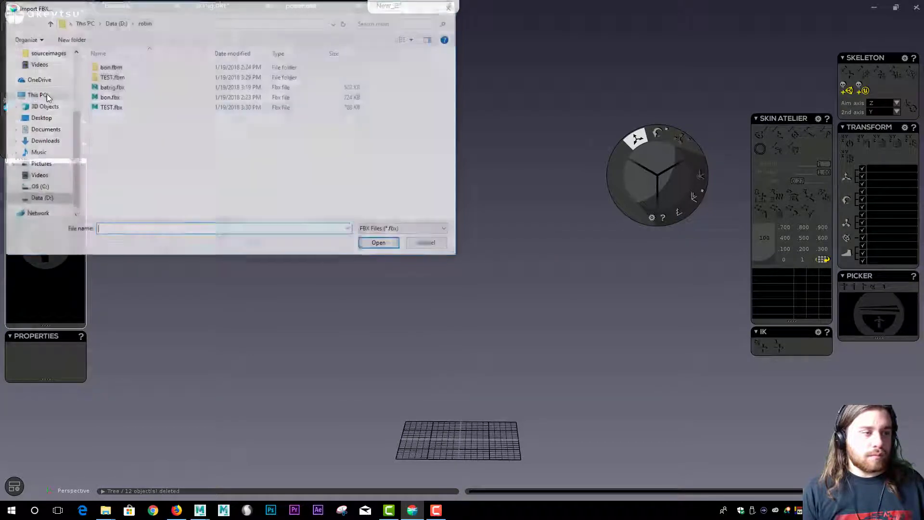
left_click(135, 89)
left_click(381, 243)
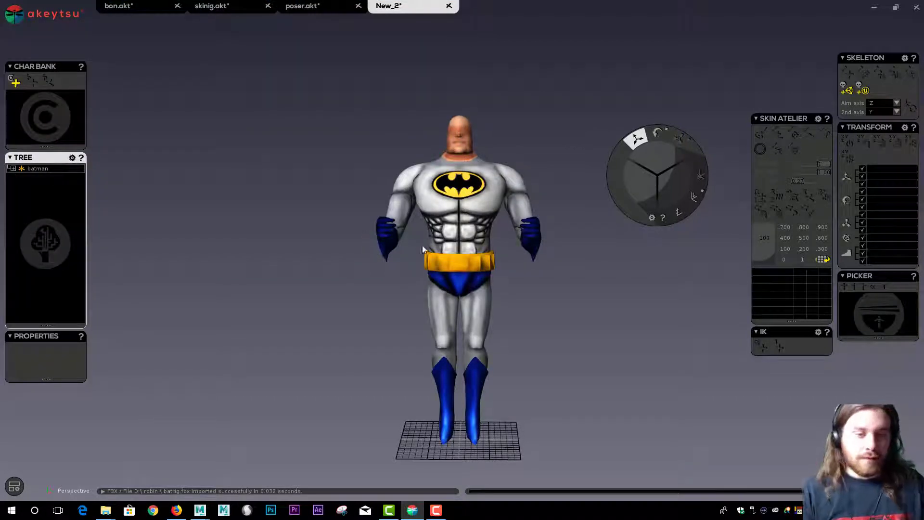
Create a new character and parent the imported batman group under it in the scene hierarchy.
left_click(13, 169)
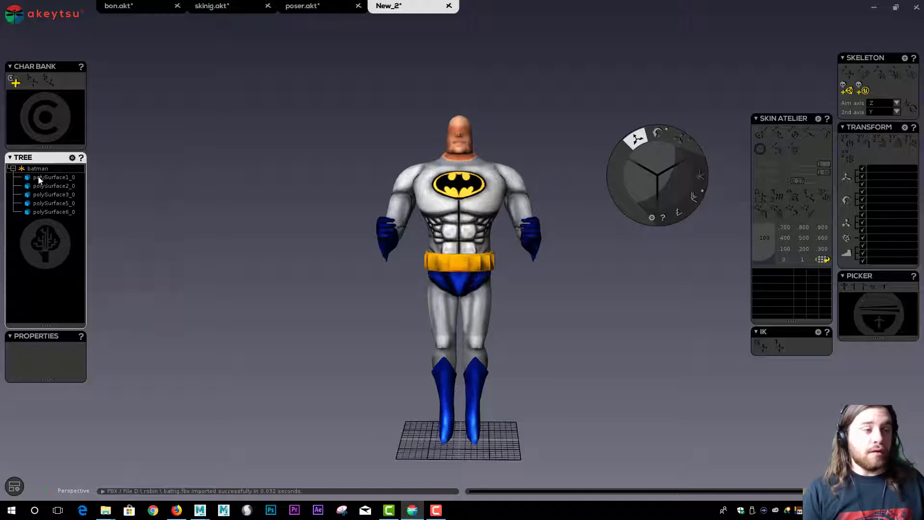
left_click(15, 84)
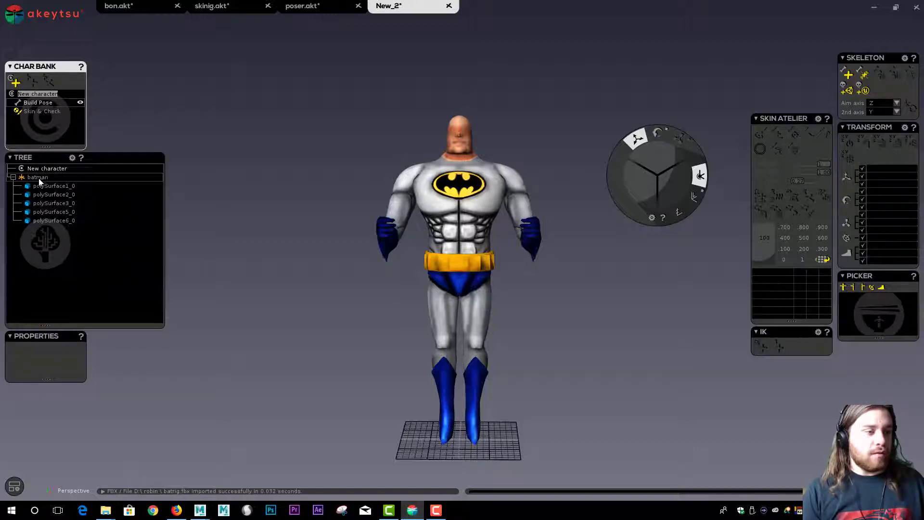
left_click_drag(38, 177, 39, 170)
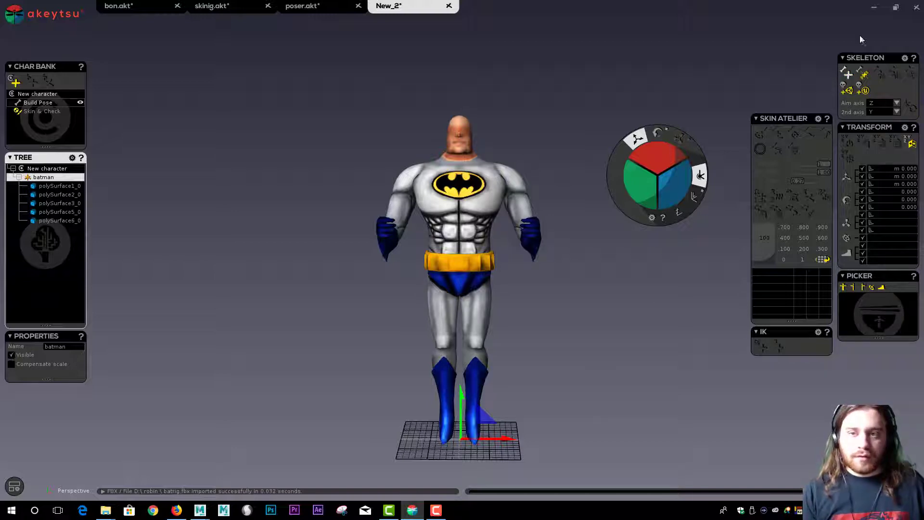
Draw a joint chain from the pelvis through the left hip, knee and ankle to the toes.
left_click(847, 75)
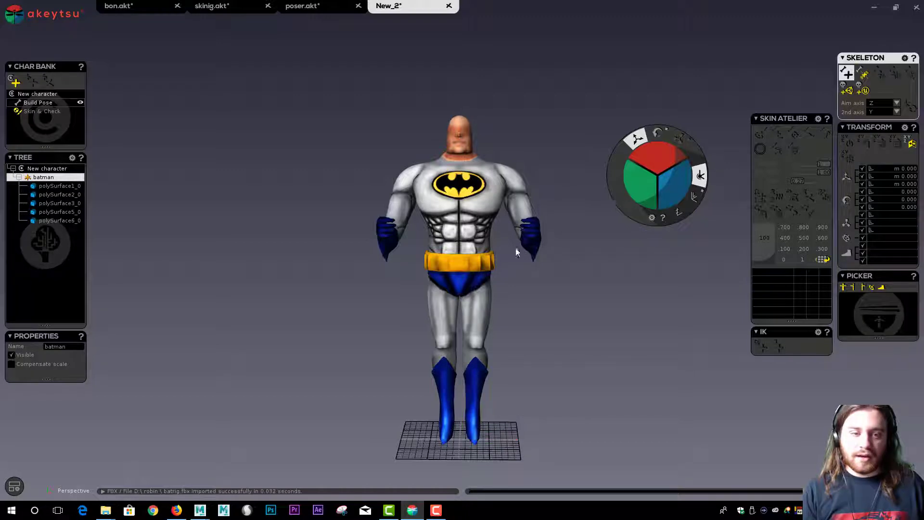
left_click(458, 280)
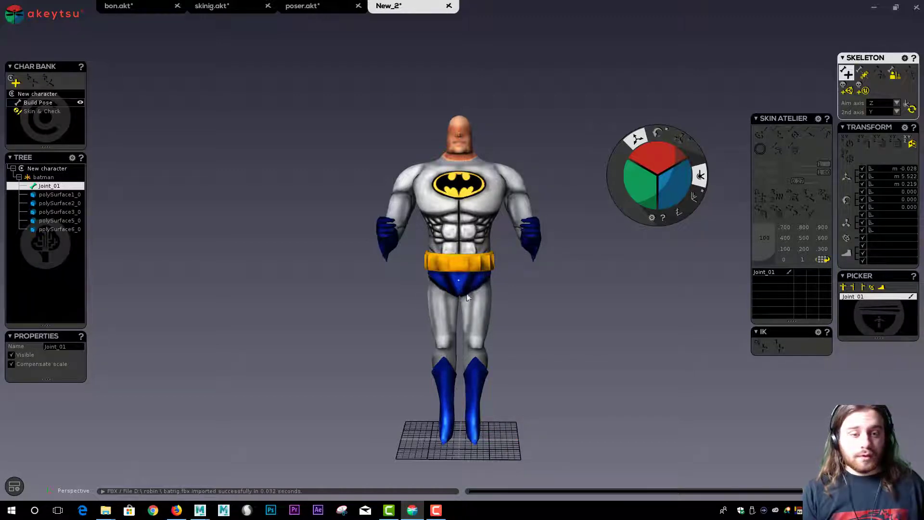
left_click(474, 288)
left_click(475, 337)
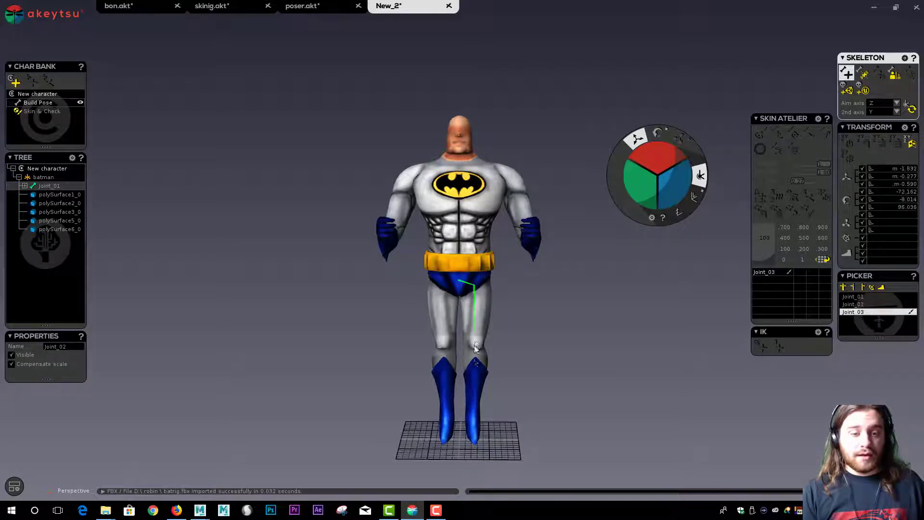
left_click(475, 409)
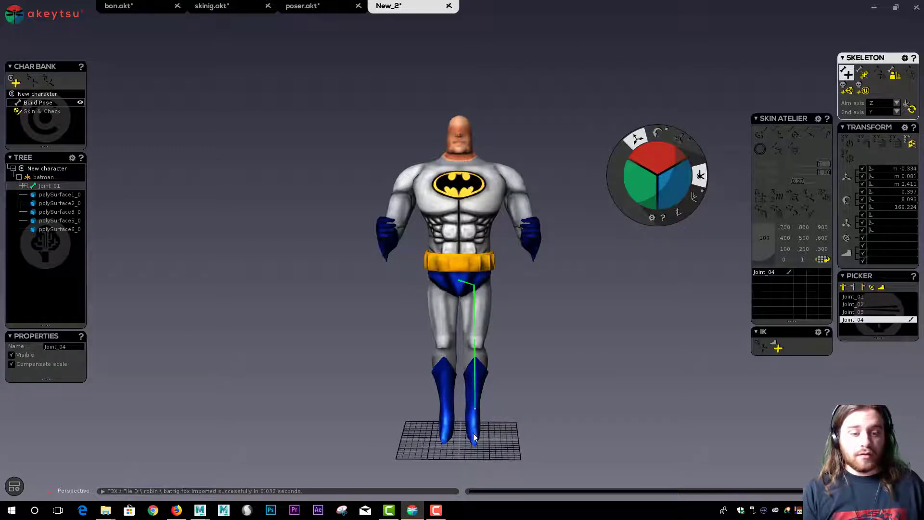
left_click(474, 435)
Move the toe joint forward into the front part of the foot, judged from the side.
right_click_drag(476, 339, 320, 316)
middle_click_drag(390, 200, 389, 181)
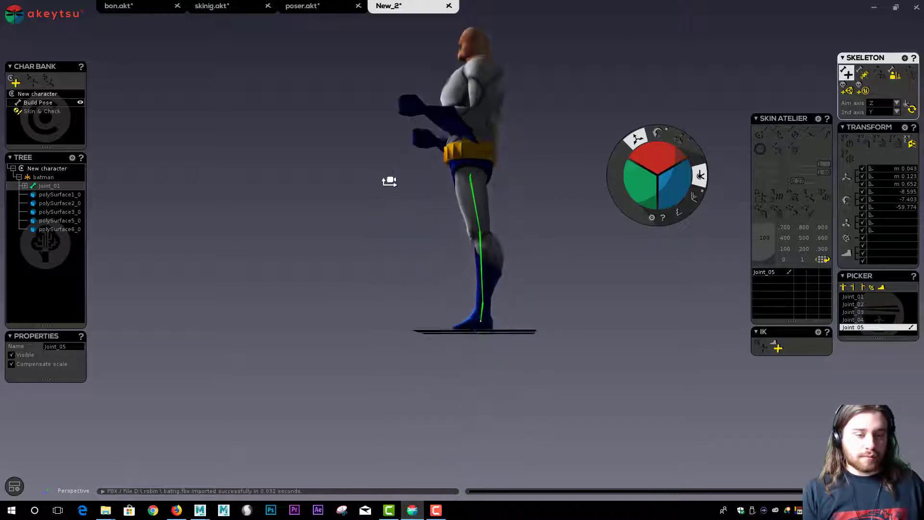
scroll(394, 217, "up", 5)
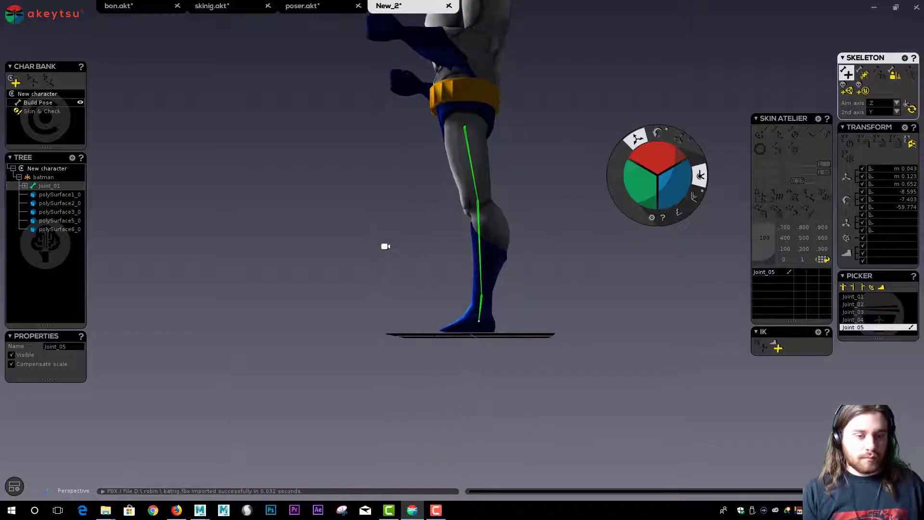
right_click_drag(386, 246, 380, 250)
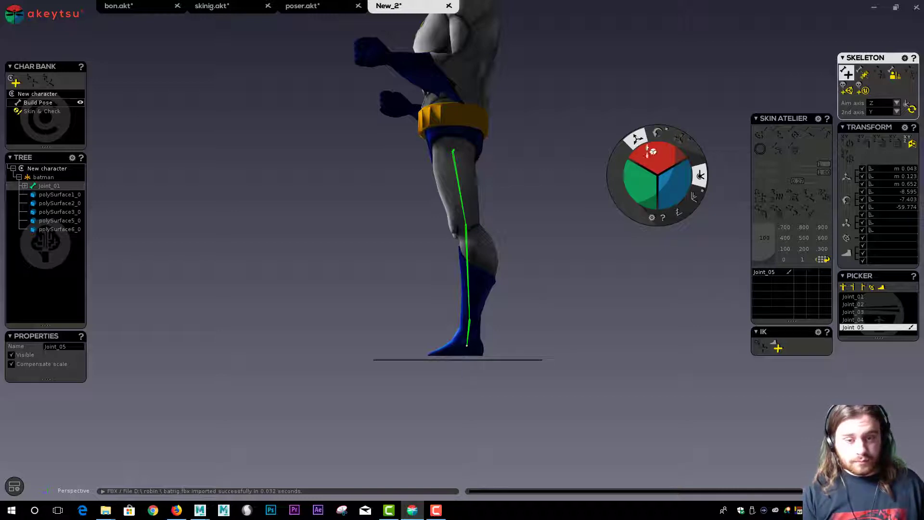
left_click_drag(659, 160, 663, 165)
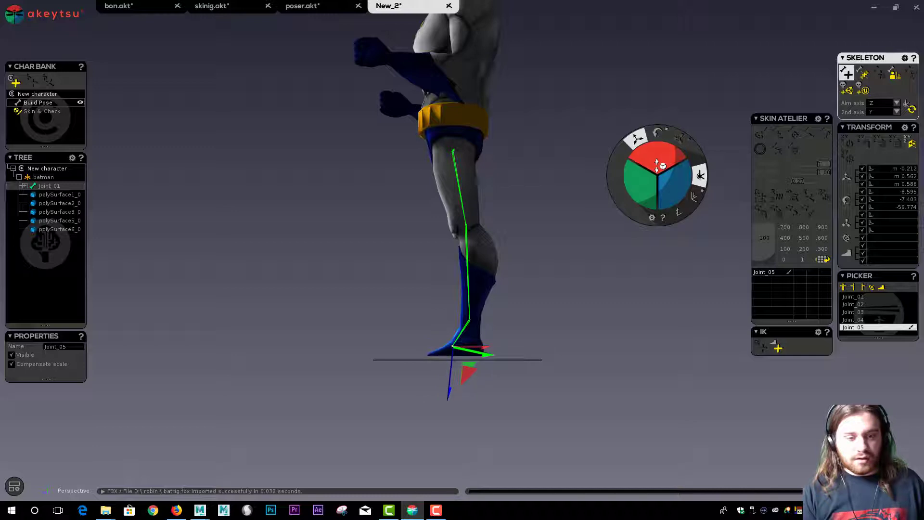
Rotate the toe joint until its axes line up with the character's vertical and sideways directions.
left_click(657, 134)
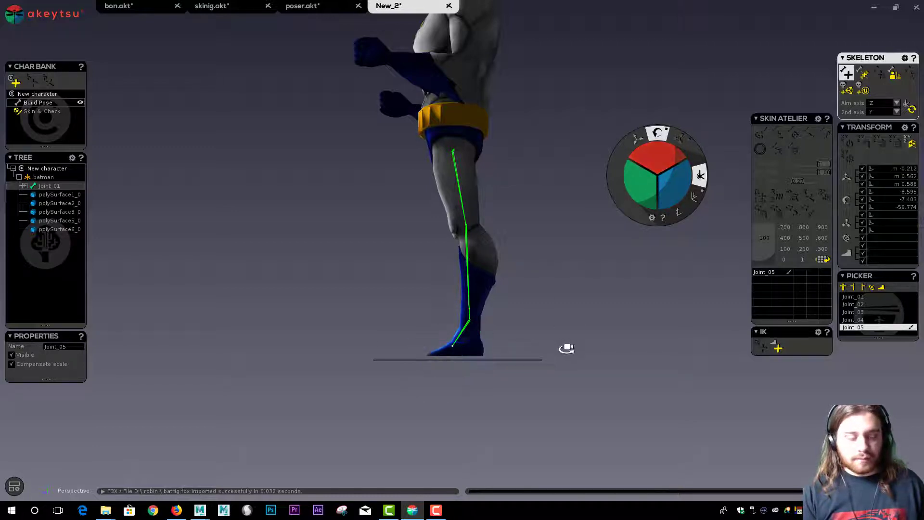
left_click_drag(568, 346, 700, 378, "alt")
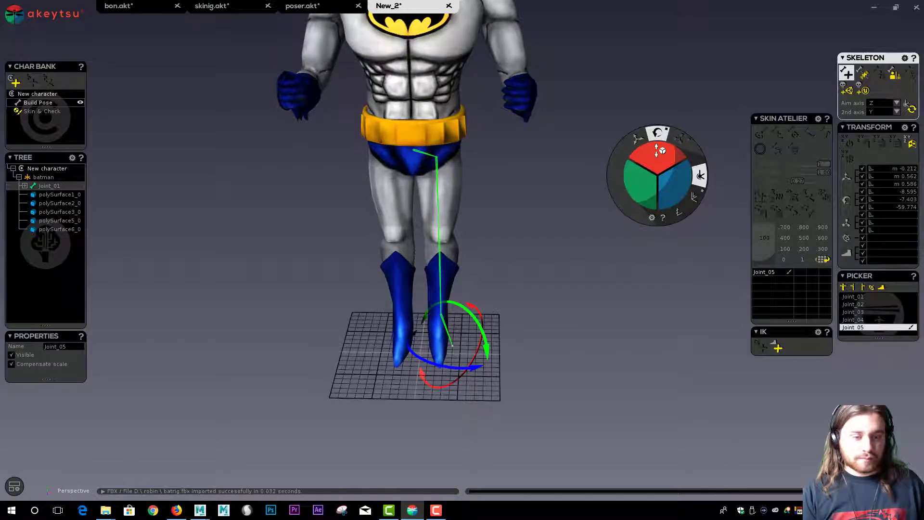
left_click_drag(658, 153, 690, 208)
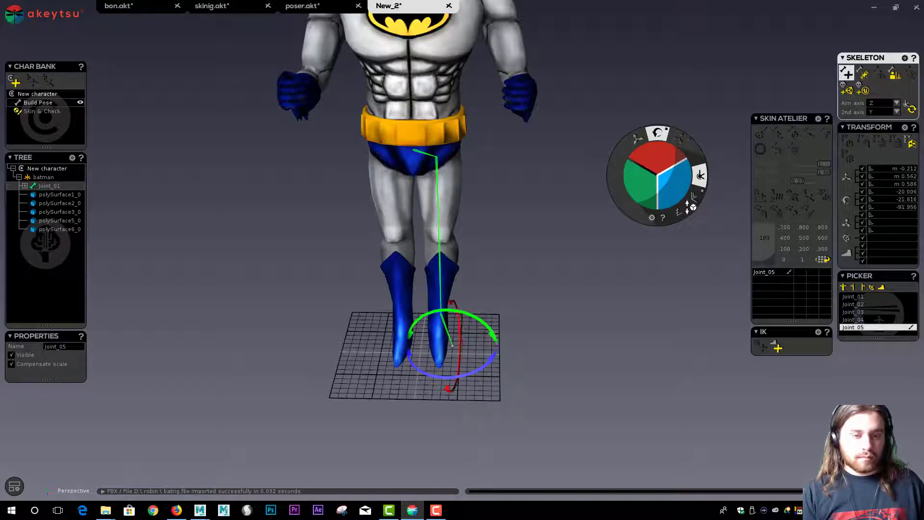
Move the toe joint sideways into the centre of the foot and select the ankle joint above it.
left_click(638, 139)
mouse_move(655, 157)
left_mouse_down()
mouse_move(642, 145)
mouse_move(663, 158)
left_mouse_up()
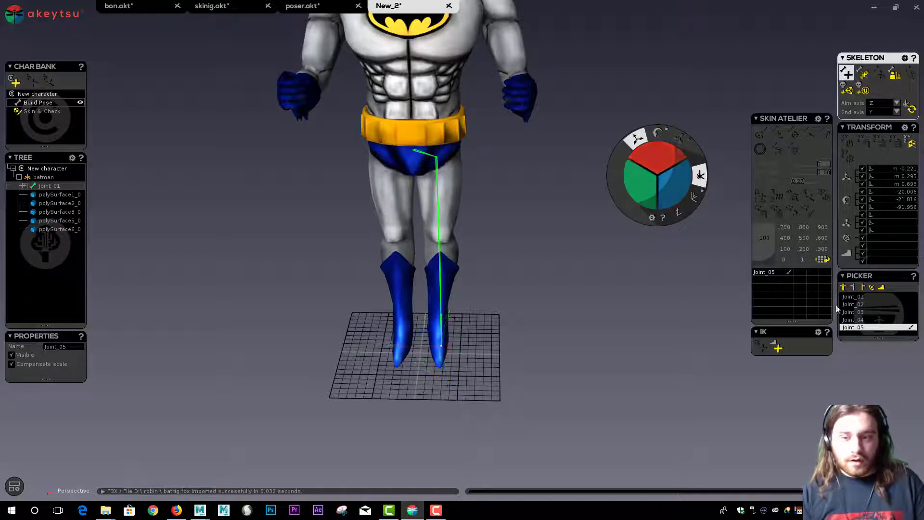
key("Up")
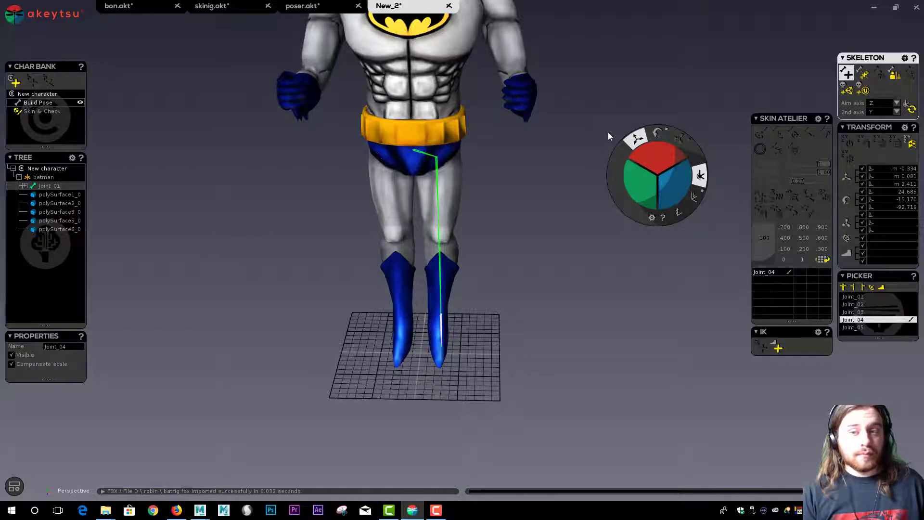
Switch to the bon.akt scene with the rigged character and select the Index_Proximal_L joint in the hierarchy.
left_click(121, 9)
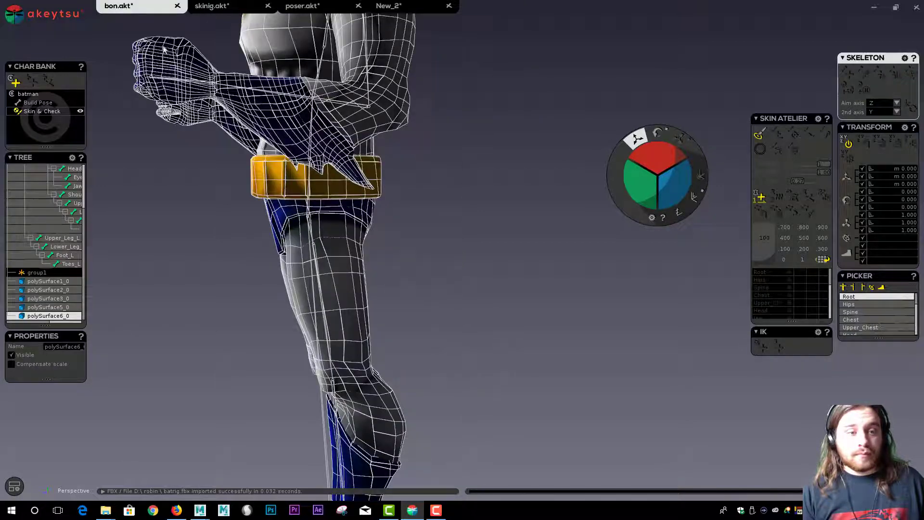
key("f")
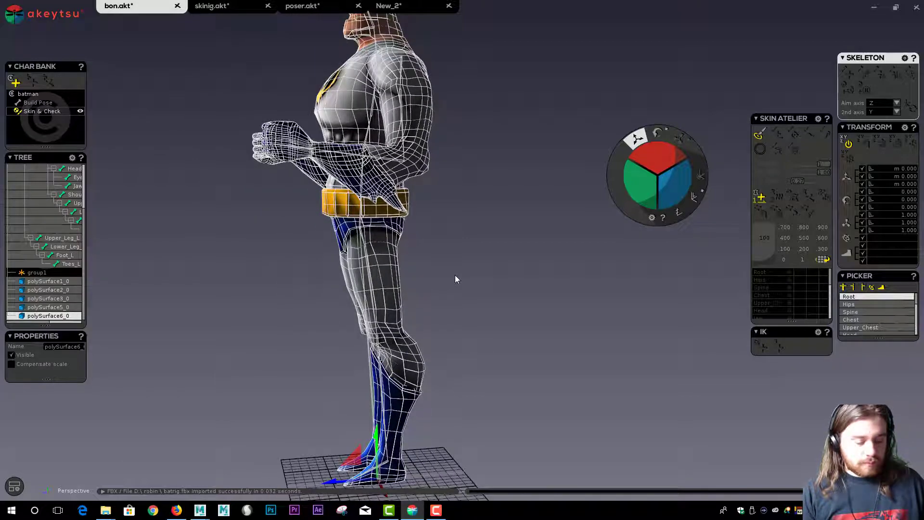
middle_click_drag(477, 223, 594, 227)
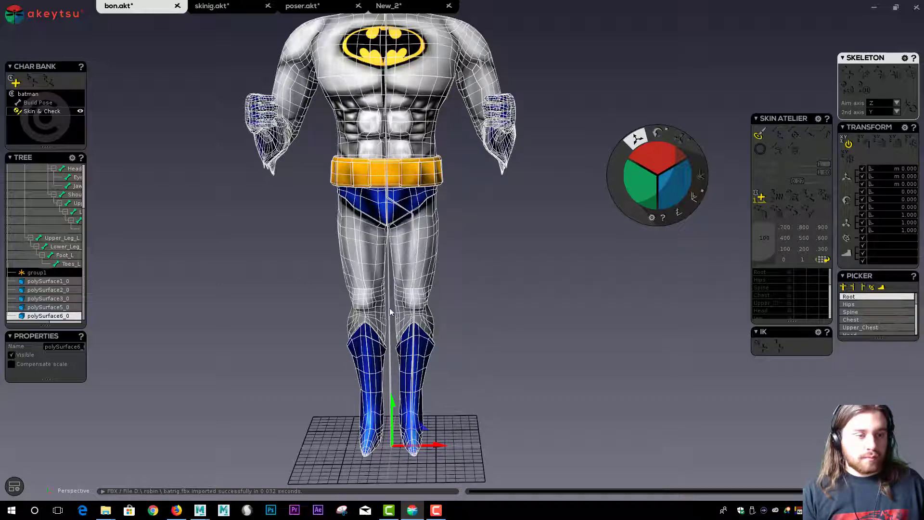
left_click(72, 229)
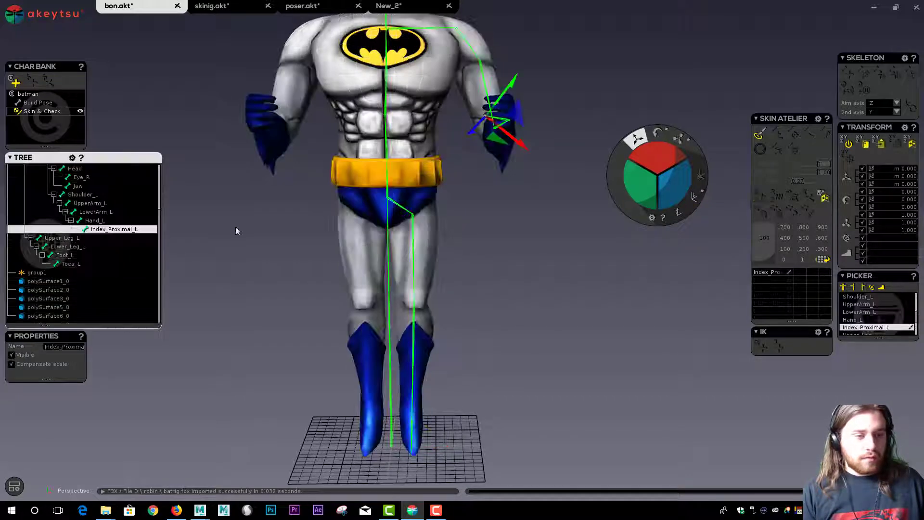
scroll(492, 253, "up", 2)
middle_click_drag(471, 275, 470, 245)
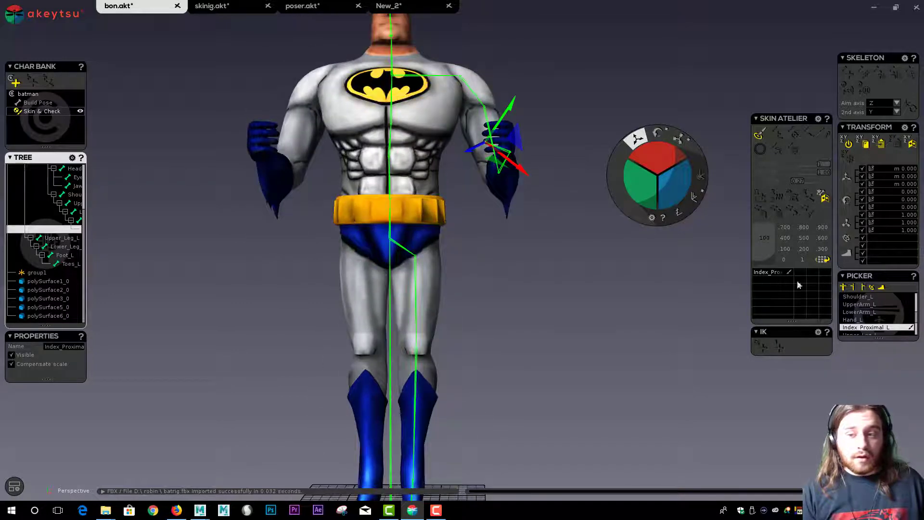
Select all left-side joints of the batman skeleton and switch the character to Build Pose.
left_click(864, 287)
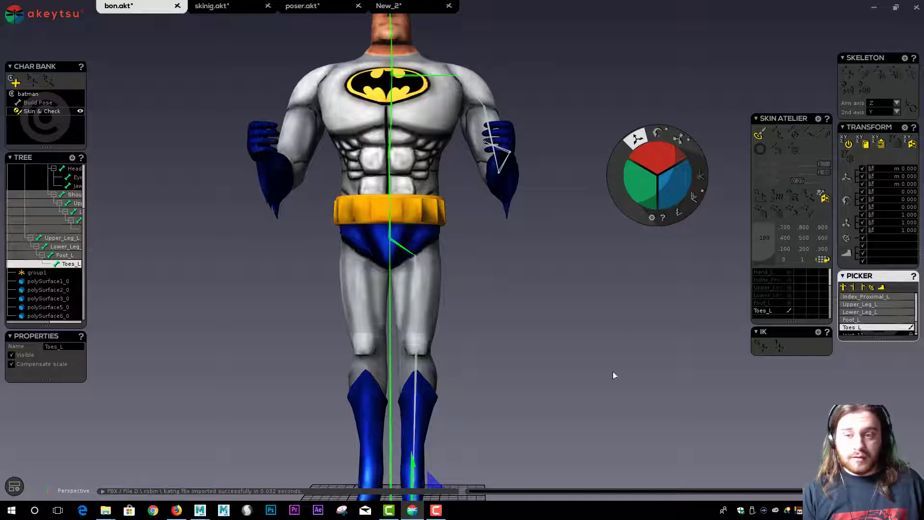
middle_click_drag(593, 355, 594, 278)
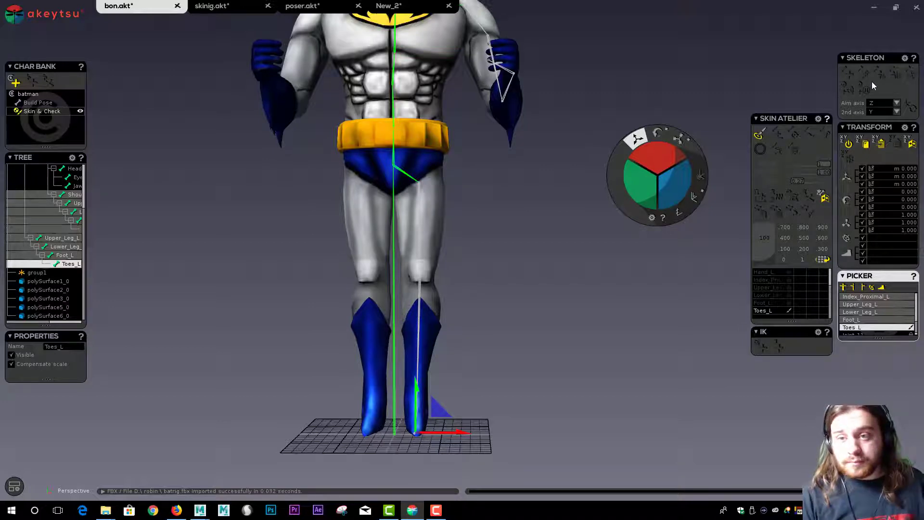
left_click(38, 103)
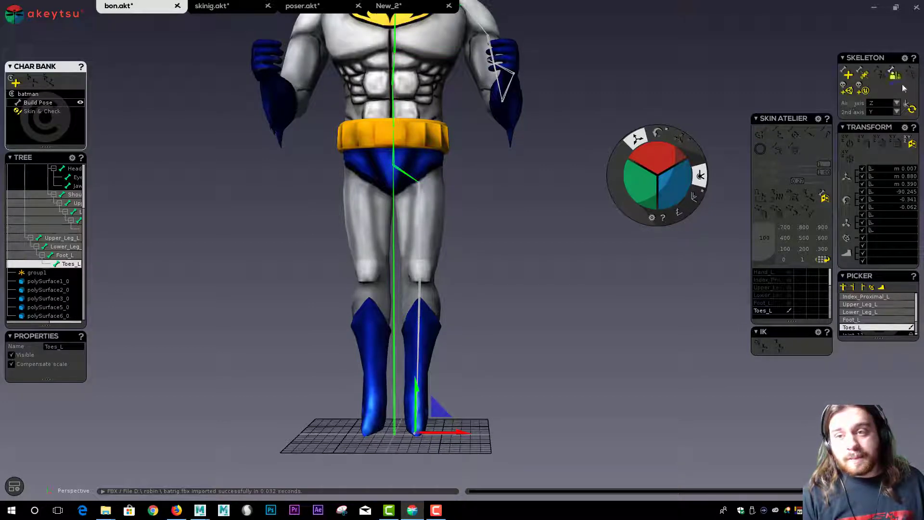
left_click(865, 76)
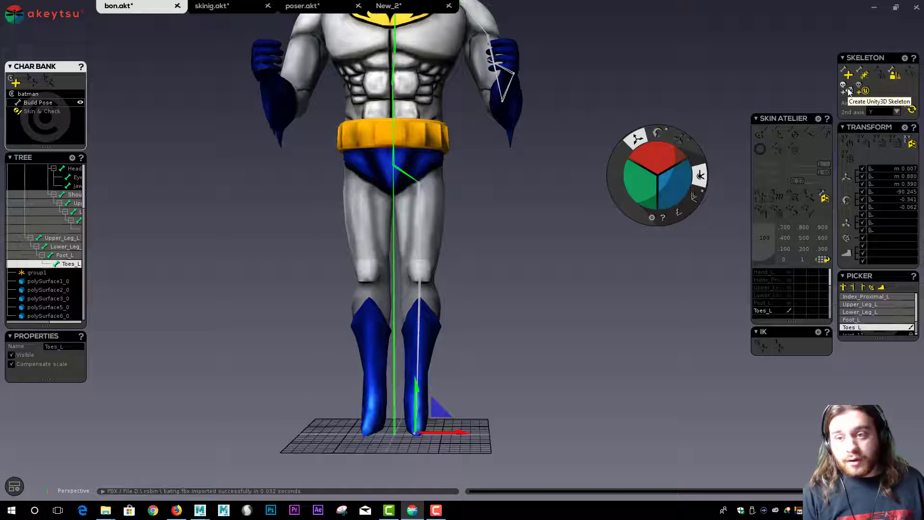
left_click(848, 91)
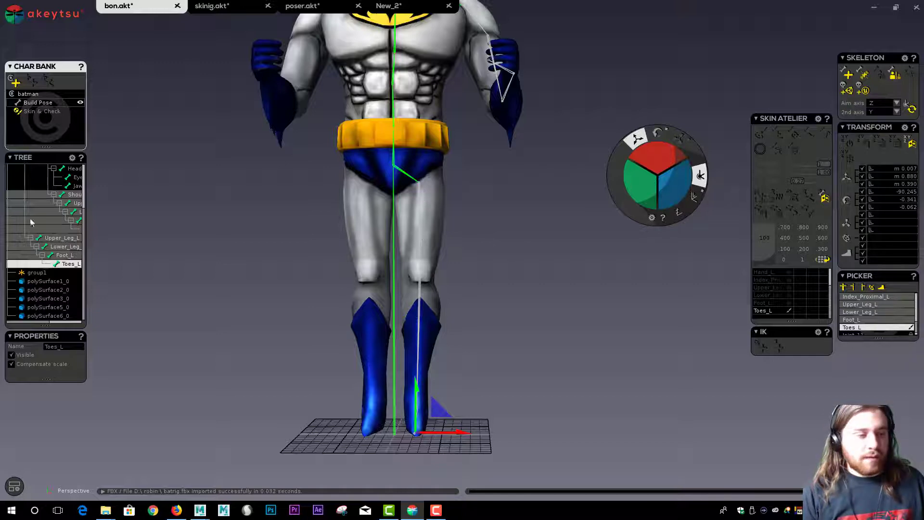
Select everything in the hierarchy from the Root joint down to the polySurface6_0 mesh.
mouse_move(31, 222)
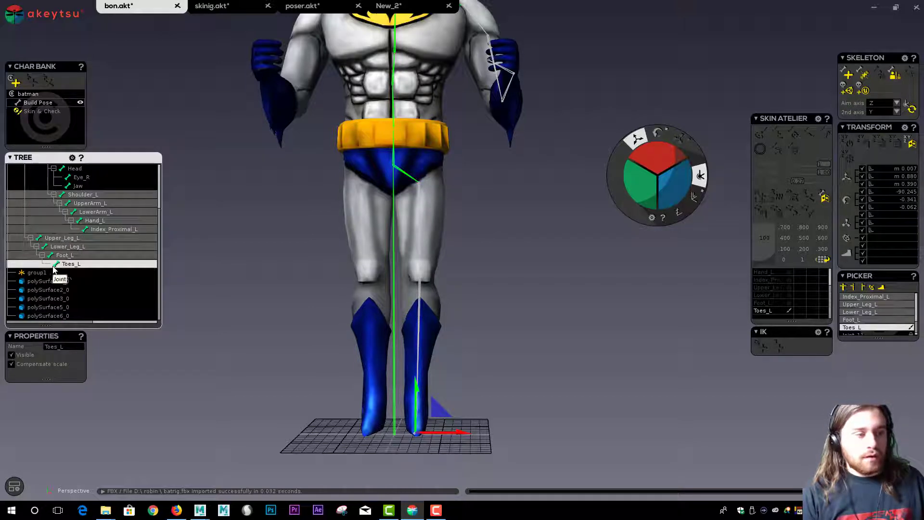
scroll(82, 270, "up", 3)
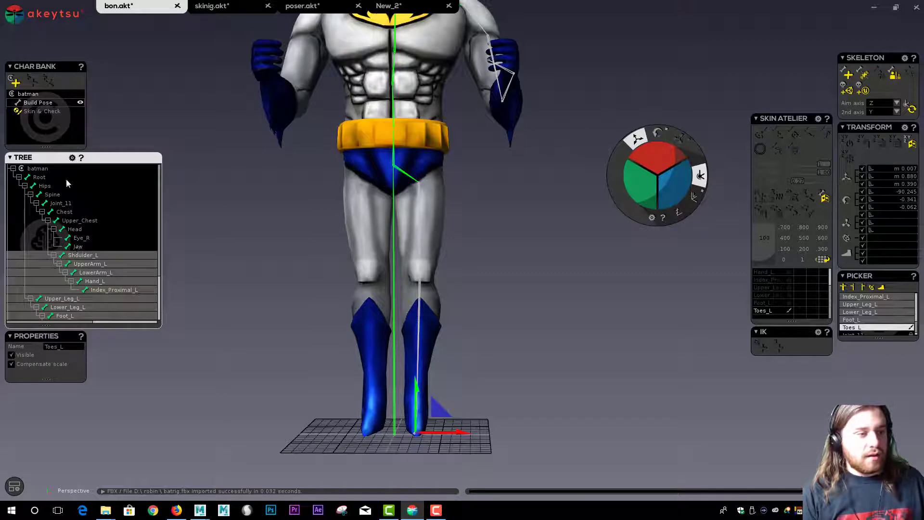
left_click(54, 175)
scroll(64, 283, "down", 3)
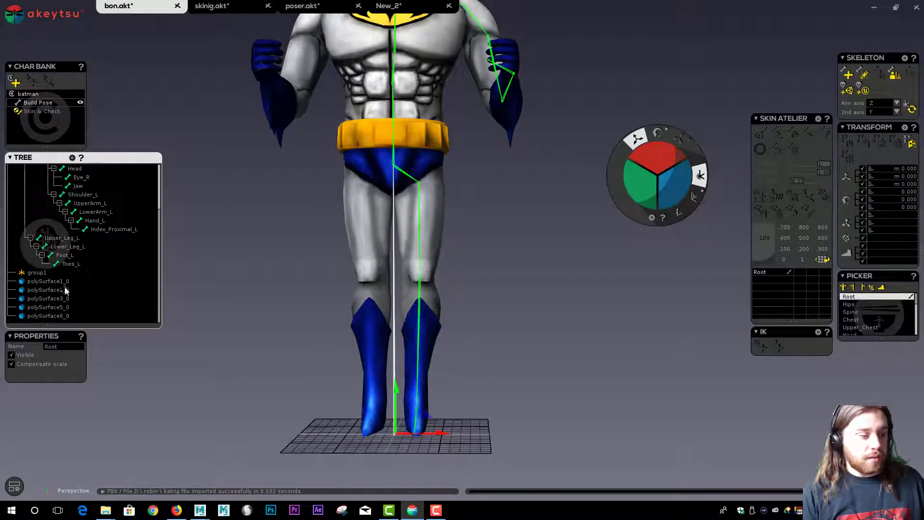
left_click(55, 317)
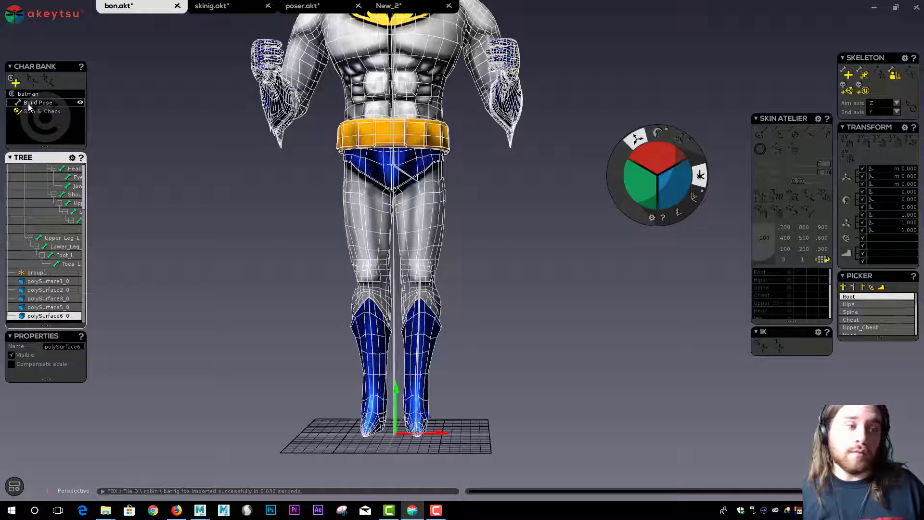
Switch the batman character to Skin & Check and bind the selected meshes to the joint skeleton.
left_click(31, 111)
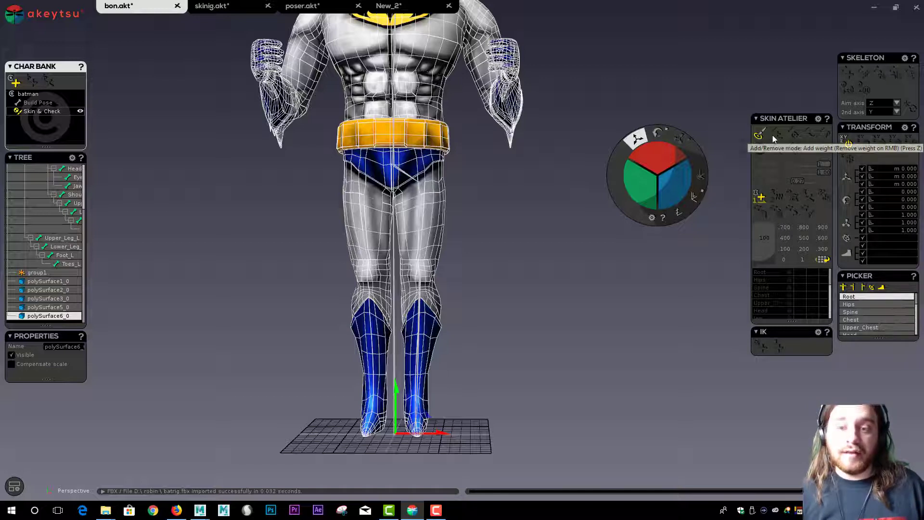
left_click(759, 198)
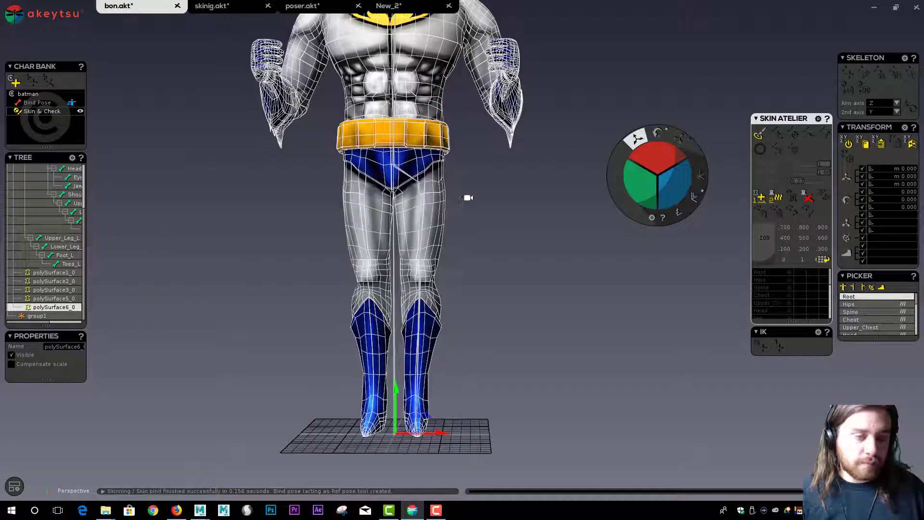
Inspect the mesh areas influenced by the Hips and Upper_Leg_L joints.
mouse_move(469, 198)
middle_mouse_down()
mouse_move(481, 258)
mouse_move(491, 259)
mouse_move(489, 289)
mouse_move(334, 282)
mouse_move(353, 212)
mouse_move(336, 223)
mouse_move(470, 210)
middle_mouse_up()
left_click(451, 191)
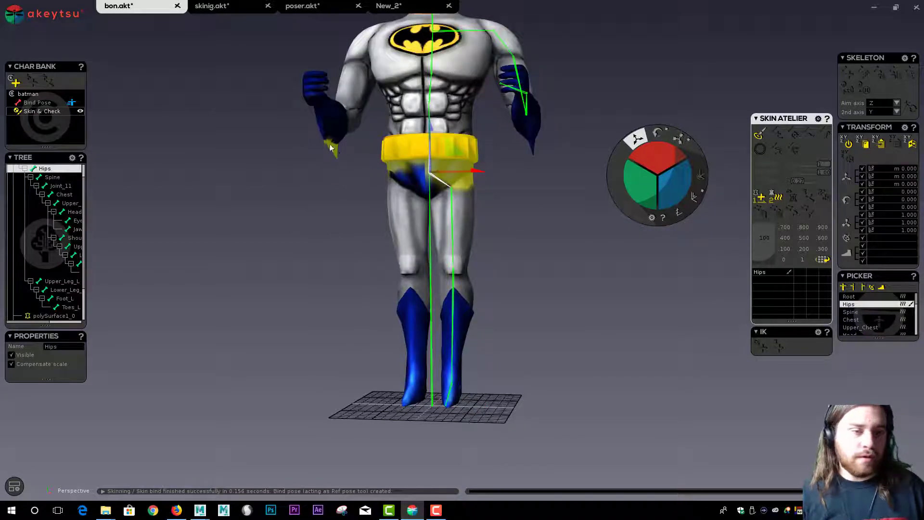
left_click(452, 194)
scroll(453, 194, "up", 5)
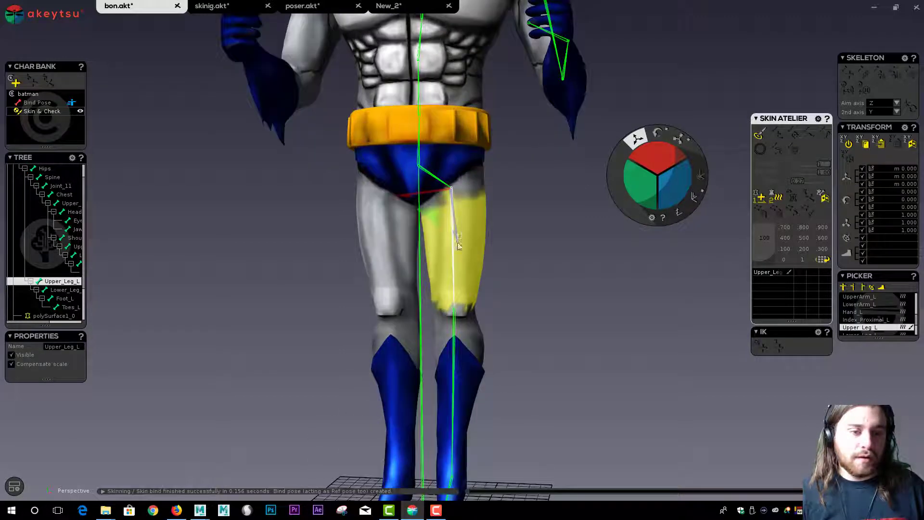
middle_click_drag(443, 219, 400, 222)
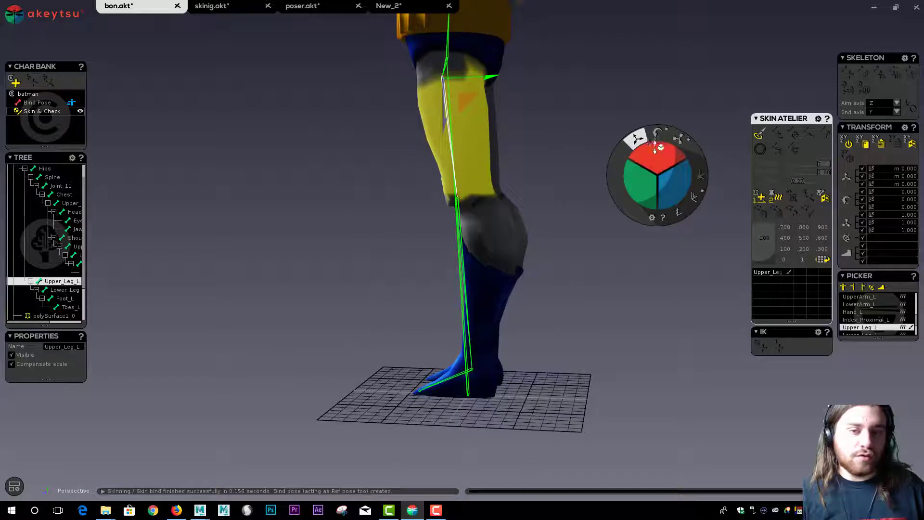
Rotate the Upper_Leg_L joint forward by about 34.2 degrees to test how the left leg deforms.
left_click(658, 134)
left_click_drag(650, 182, 472, 210)
middle_click_drag(473, 210, 328, 214)
scroll(411, 221, "up", 3)
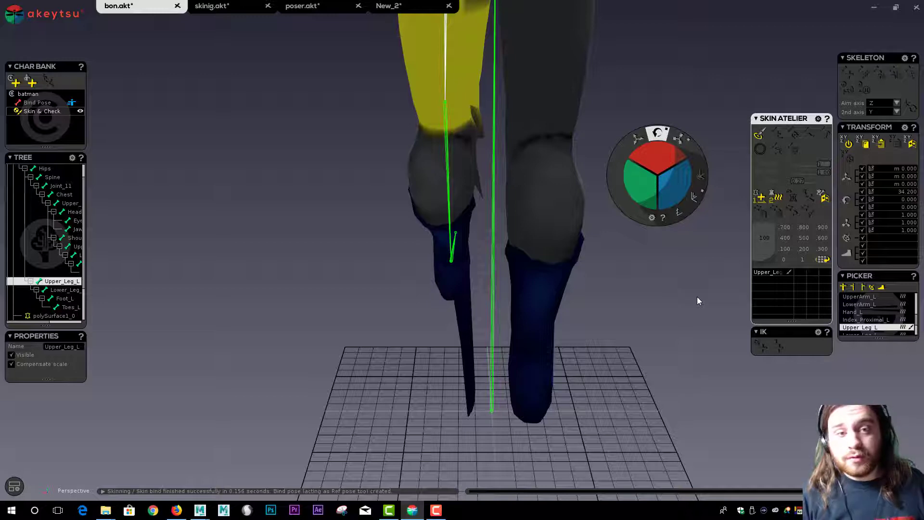
Try smoothing the skin weights and check the blending between the Upper_Leg_L and Lower_Leg_L joints.
left_click(779, 195)
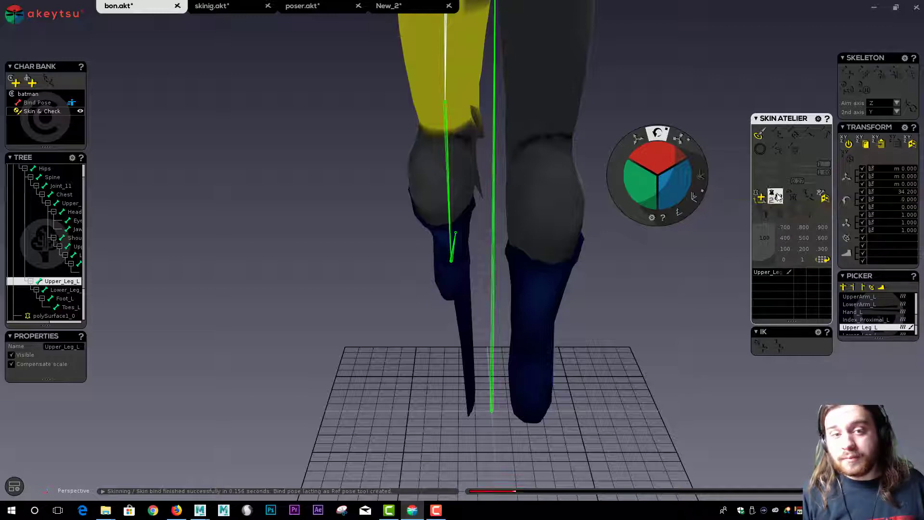
scroll(465, 129, "down", 3)
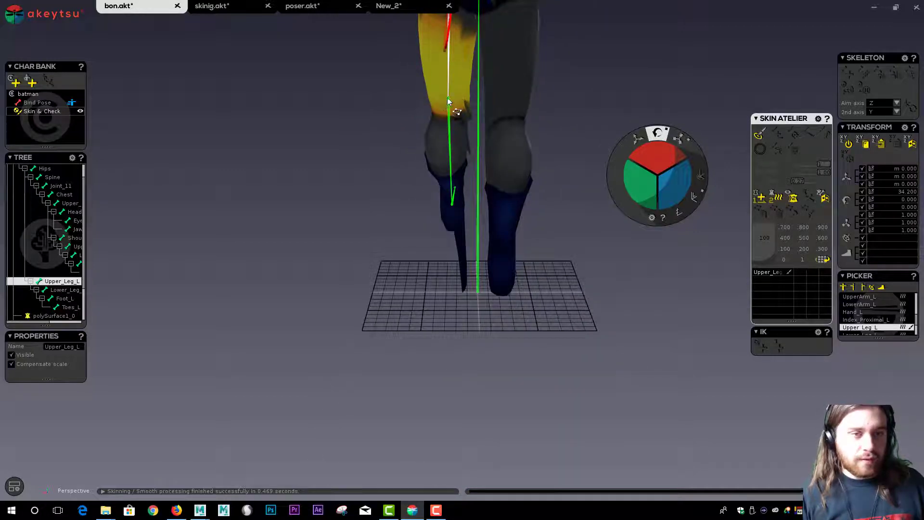
left_click(76, 291)
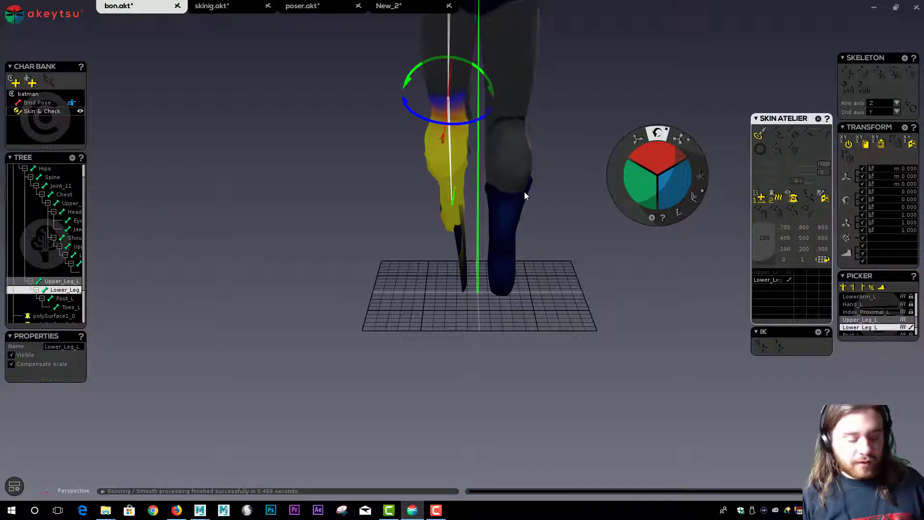
key("Up")
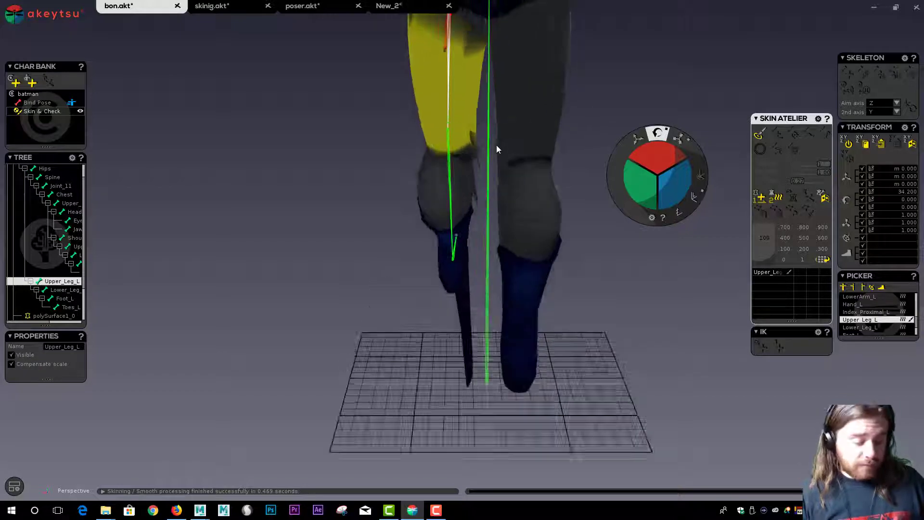
Paint full Upper_Leg_L weight with the Add/Remove brush onto the stray vertices at the inner side of the left knee.
scroll(496, 145, "up", 3)
middle_click_drag(497, 148, 518, 167)
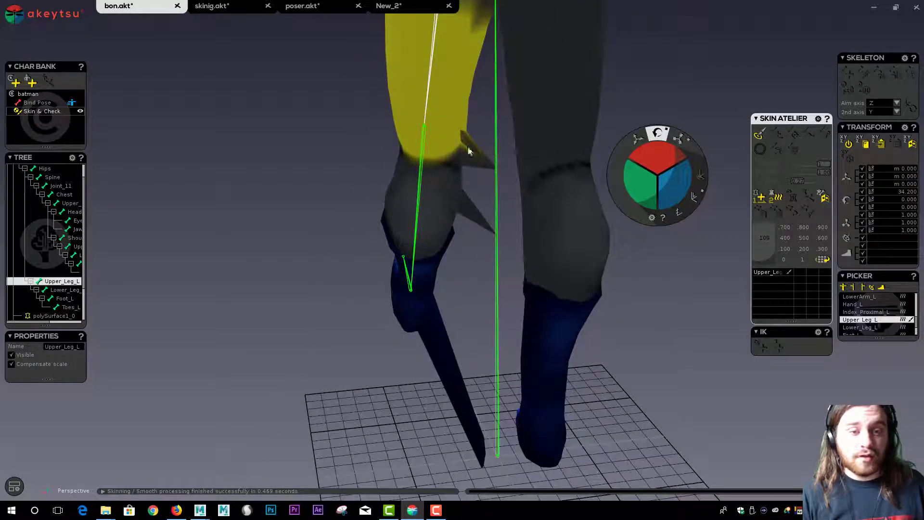
left_click(759, 138)
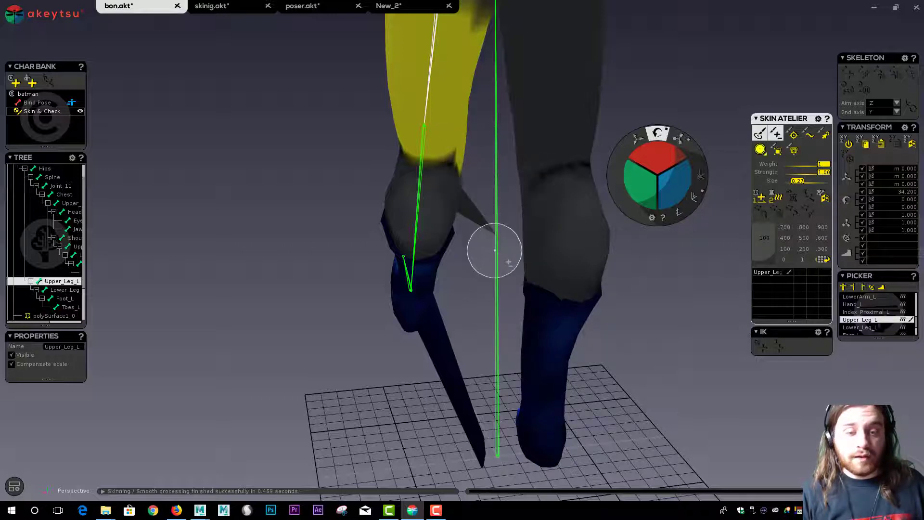
Select the remaining stray vertices on the inner left calf and bind them to the Lower_Leg_L joint.
left_click(484, 215)
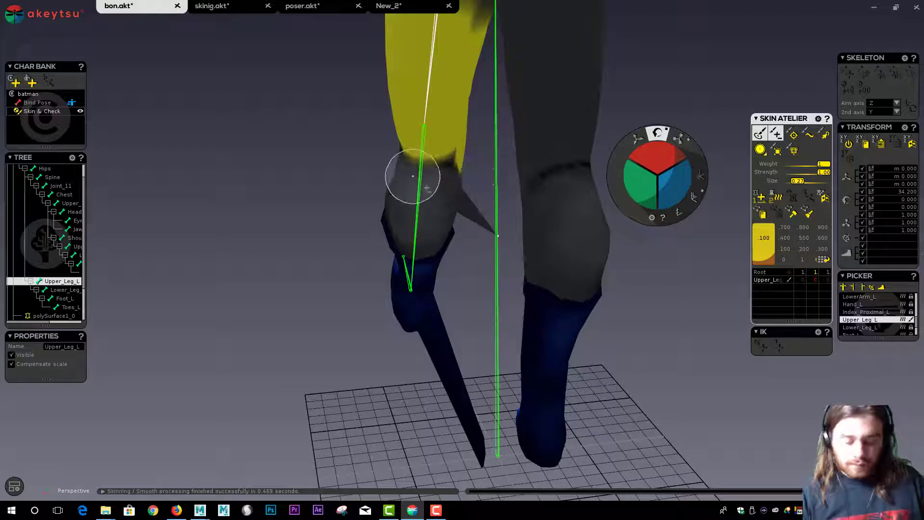
left_click(413, 176)
left_click(764, 198)
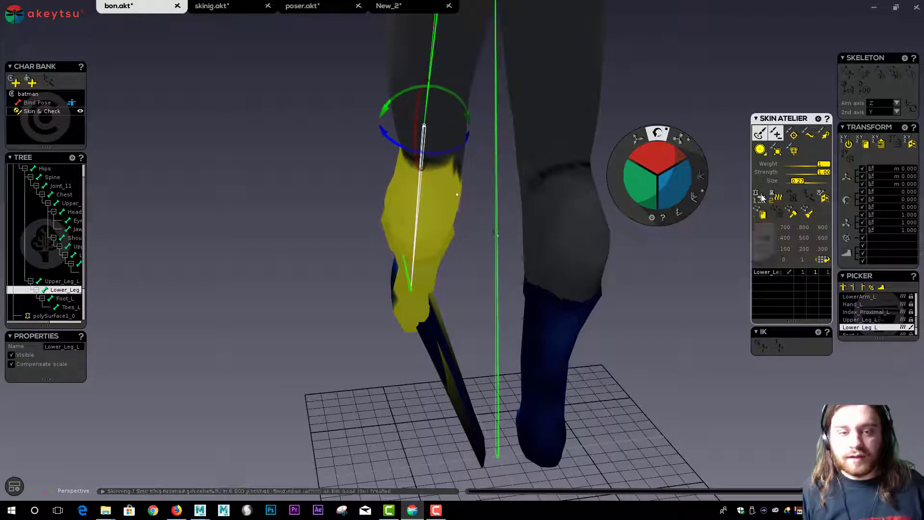
Select the stretched vertices left behind at the left foot and bind them to the Foot_L joint.
left_click(412, 281)
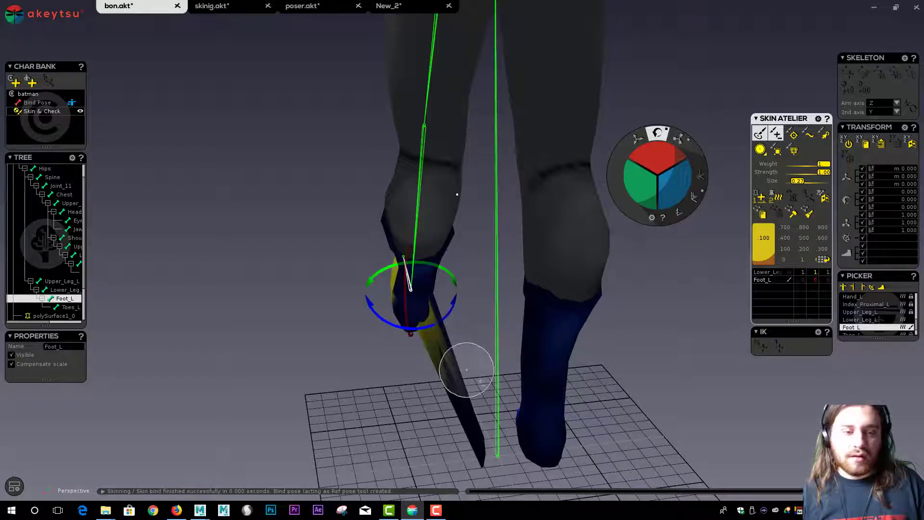
mouse_move(479, 437)
left_mouse_down()
mouse_move(433, 429)
mouse_move(496, 470)
mouse_move(479, 444)
mouse_move(471, 450)
left_mouse_up()
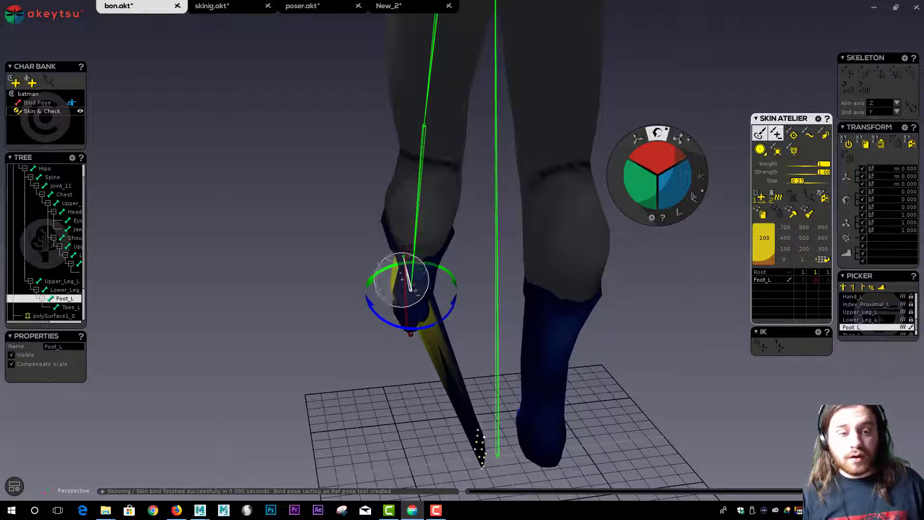
left_click_drag(392, 206, 502, 110)
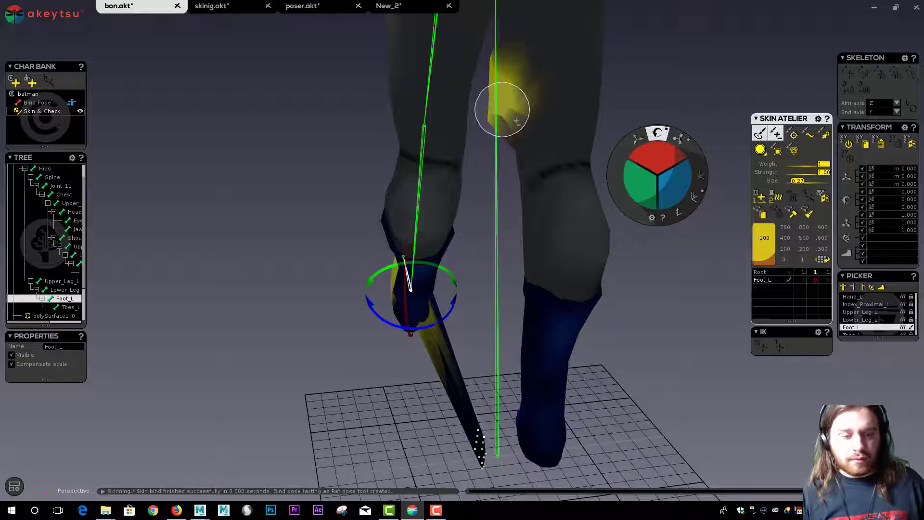
key("ctrl+z")
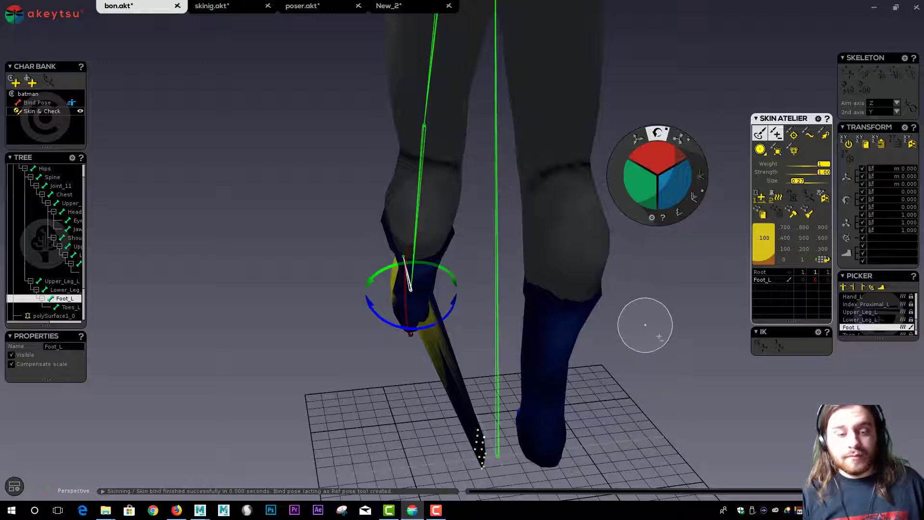
left_click(764, 198)
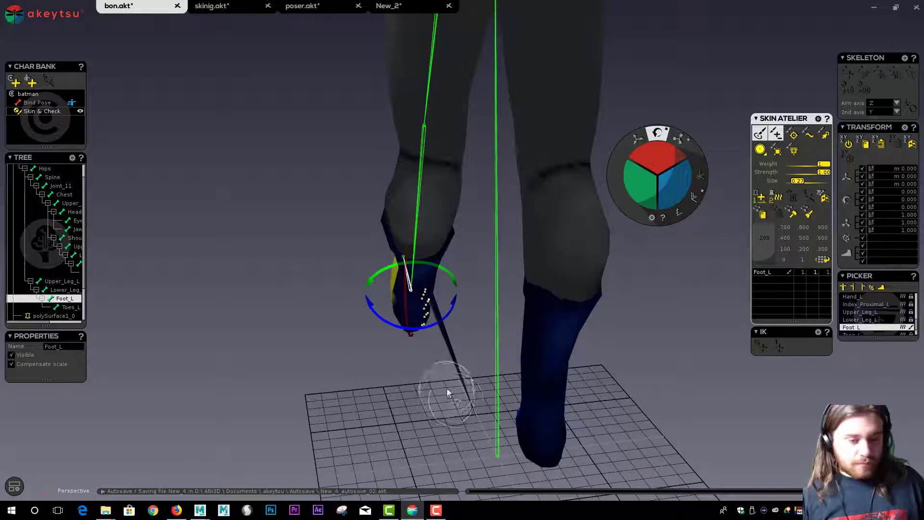
left_click(757, 202)
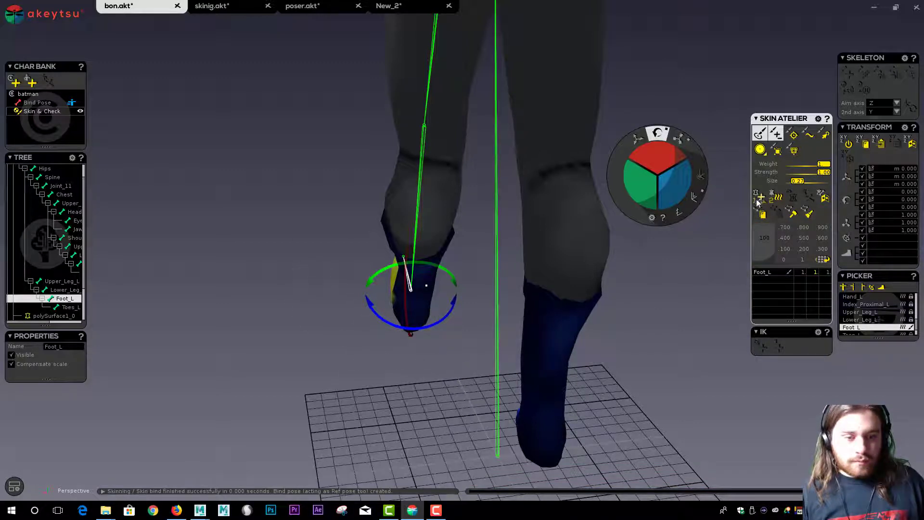
Select the heel and sole vertices of the left boot and bind them fully to the Foot_L joint.
left_click_drag(299, 347, 469, 303, "alt")
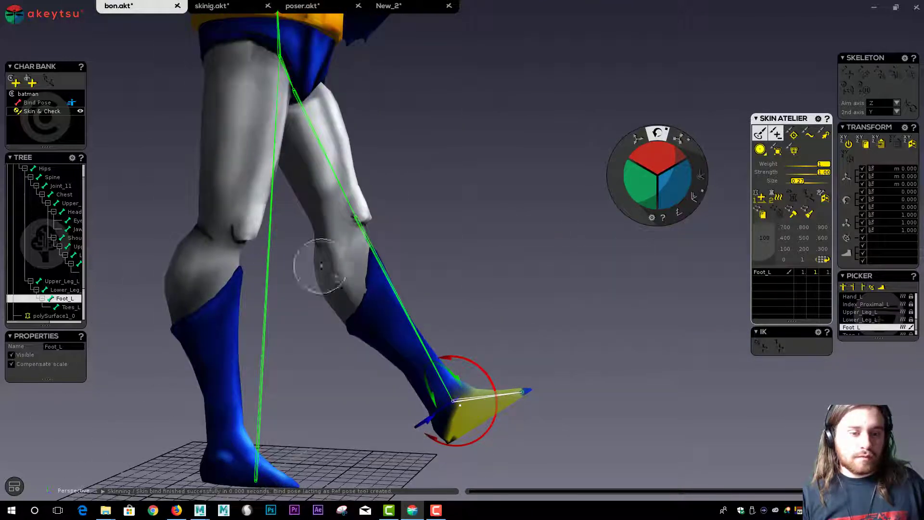
left_click_drag(321, 265, 493, 368, "alt")
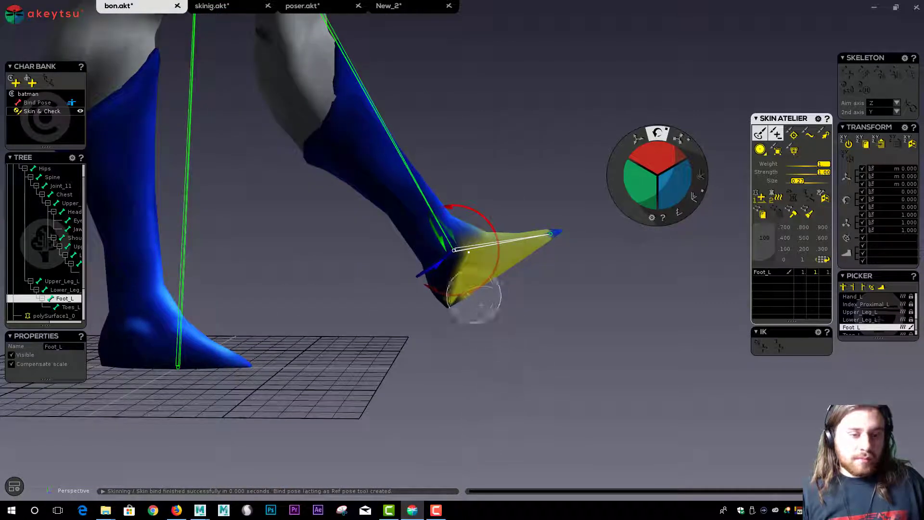
mouse_move(525, 337)
left_mouse_down()
mouse_move(454, 304)
mouse_move(426, 275)
left_mouse_up()
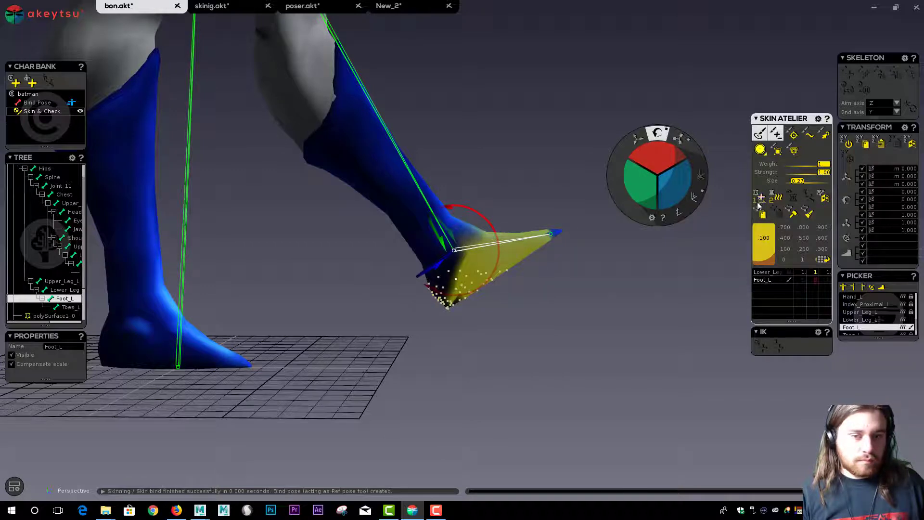
left_click(759, 201)
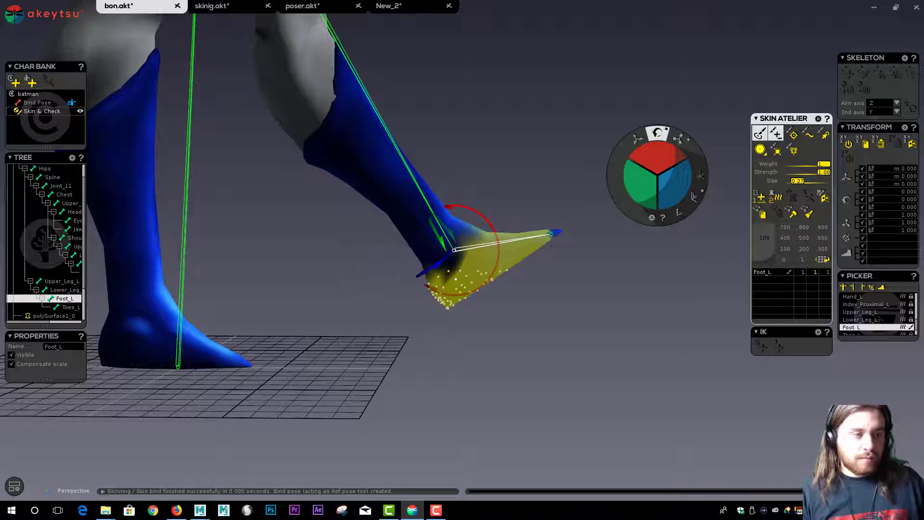
Switch to the skinig.akt scene and inspect the skinning of the LowerArm_L, Hand_L, Upper_Leg_L and Foot_L joints.
mouse_move(82, 231)
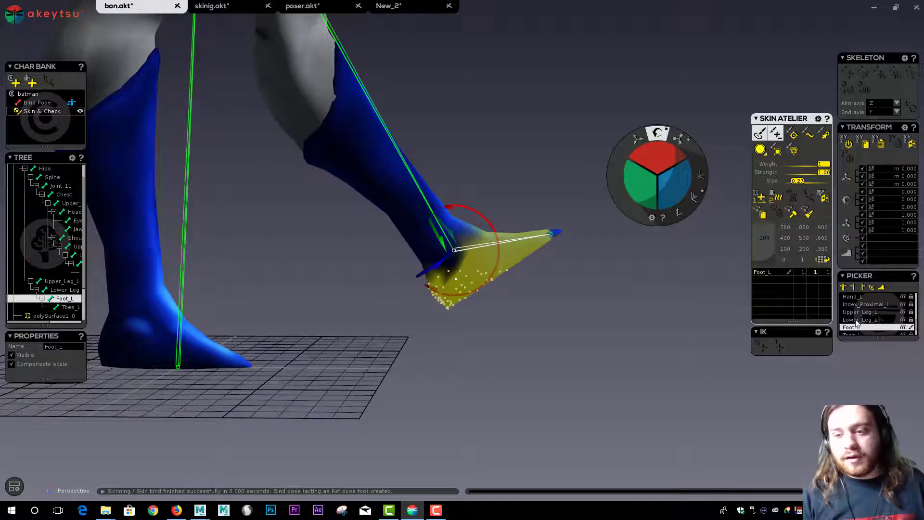
left_click(232, 8)
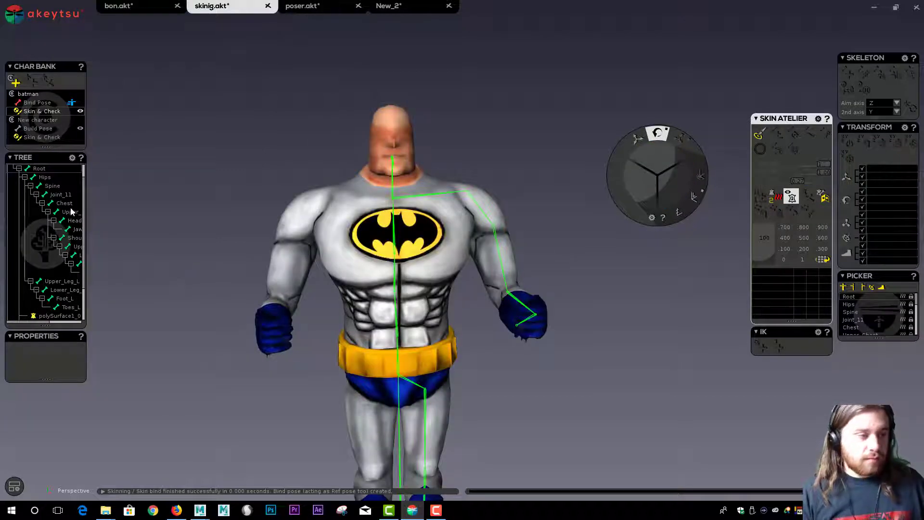
left_click(95, 256)
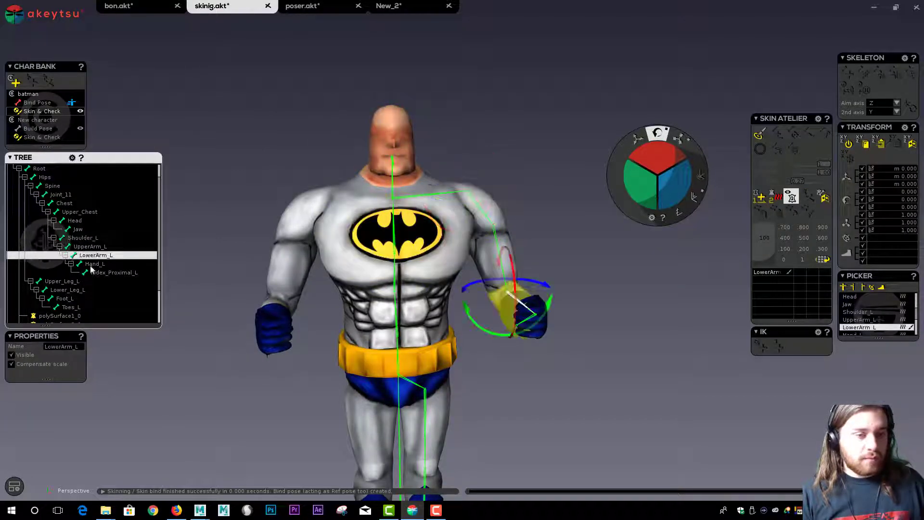
left_click(92, 265)
scroll(599, 381, "up", 5)
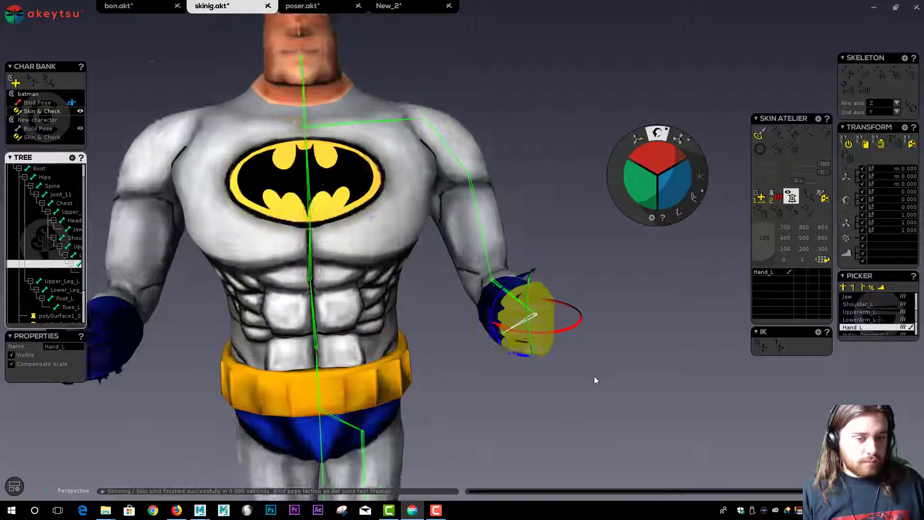
scroll(596, 380, "up", 2)
left_click(78, 298)
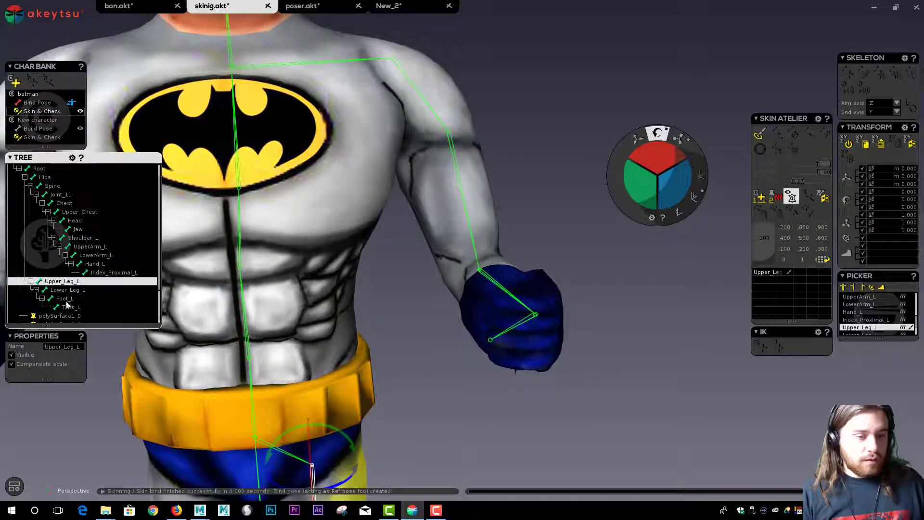
scroll(364, 316, "down", 3)
scroll(361, 321, "down", 2)
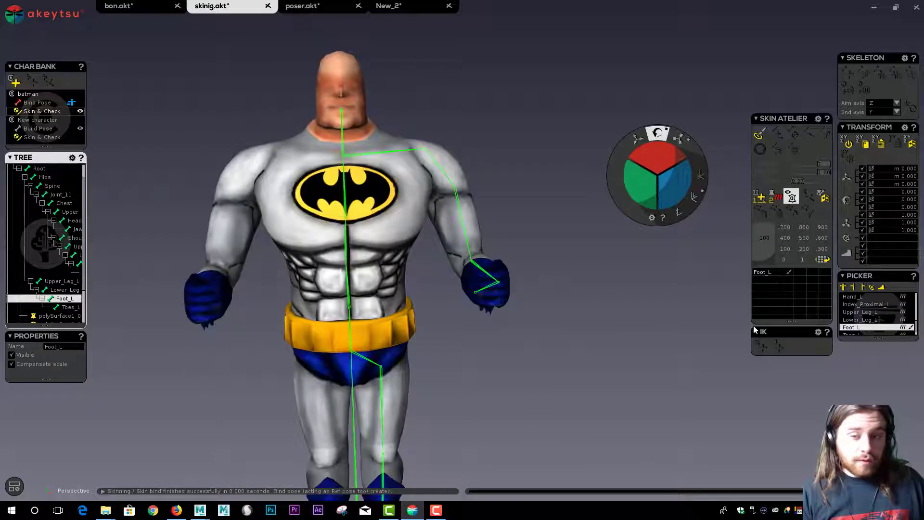
Delete the extra New character entry from the skinig.akt scene.
left_click(42, 120)
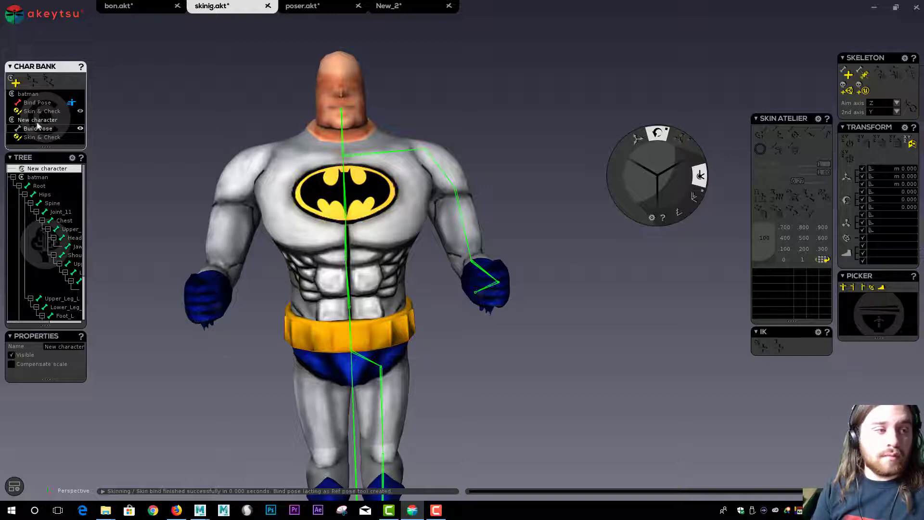
key("Delete")
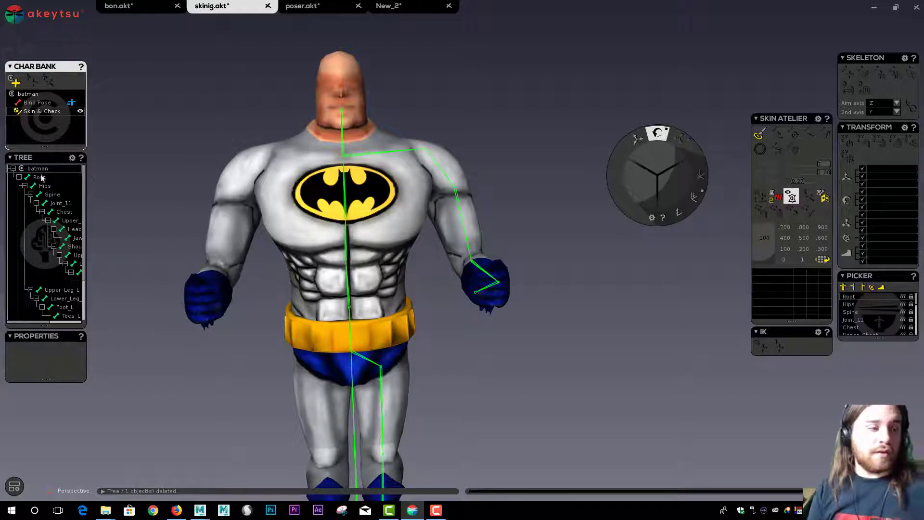
Select all left-side joints of the batman skeleton and mirror their weights and joints to the other side.
left_click(863, 288)
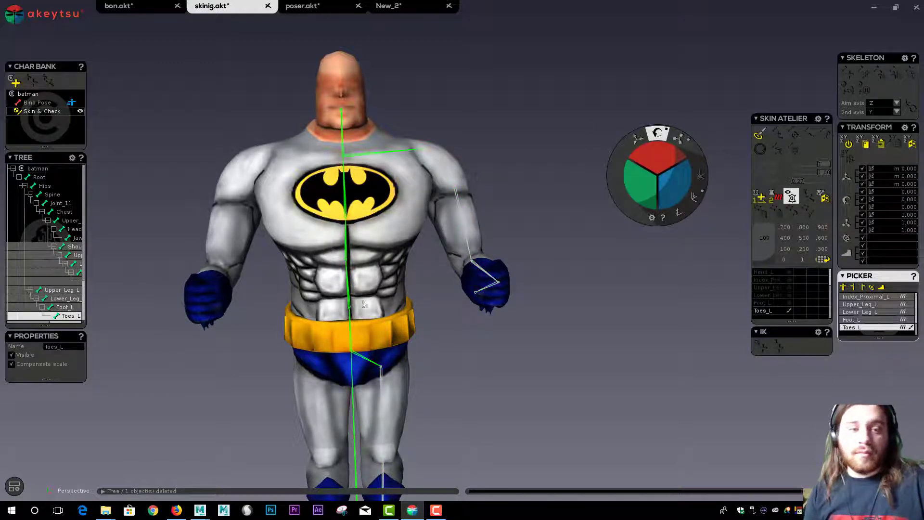
scroll(441, 165, "down", 5)
scroll(524, 260, "up", 6)
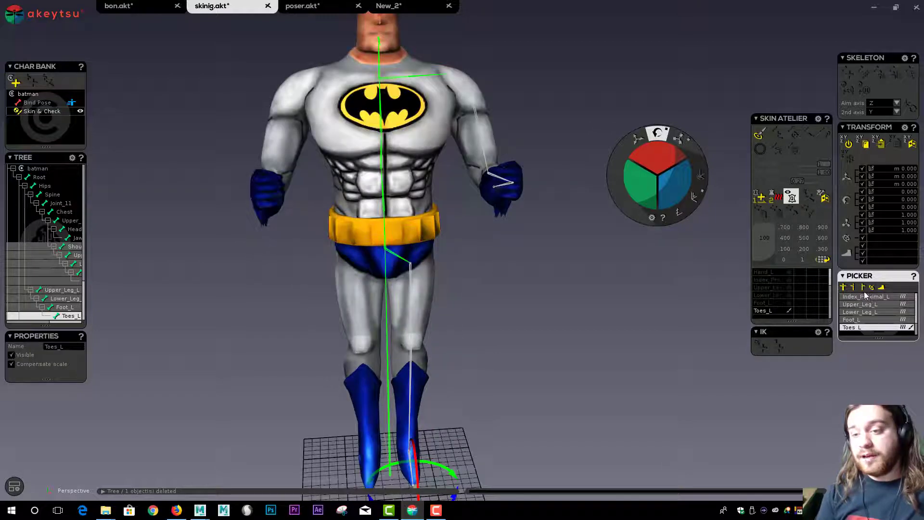
left_click(825, 198)
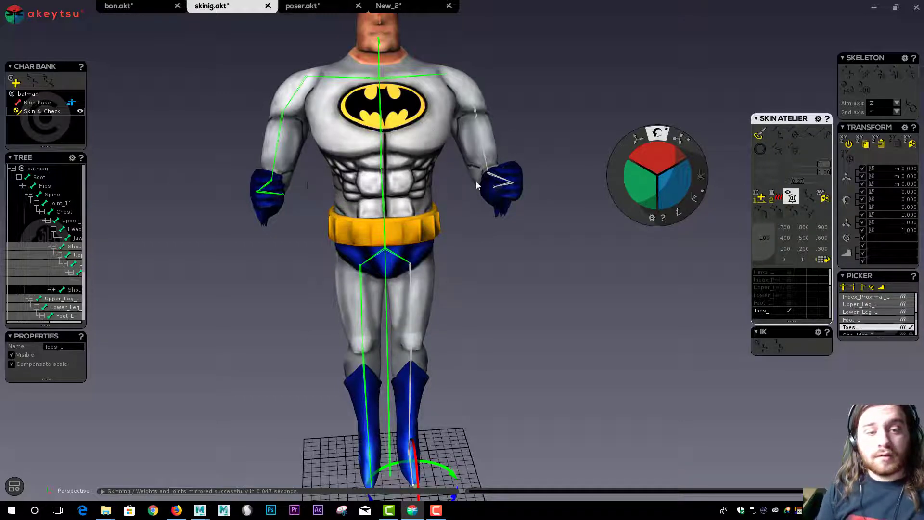
Examine the mirrored skin weights of the Hand_R, LowerArm_R and UpperArm_R joints from several angles.
left_click(272, 183)
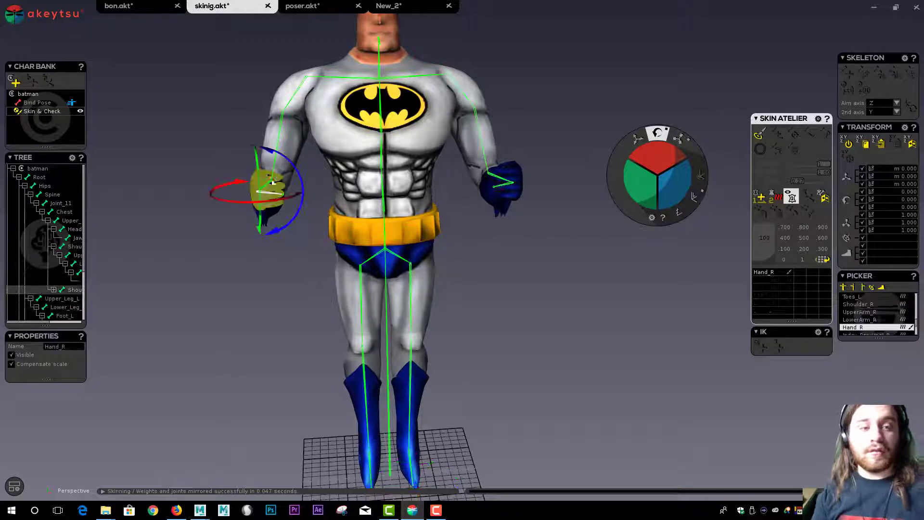
right_click_drag(528, 186, 343, 242)
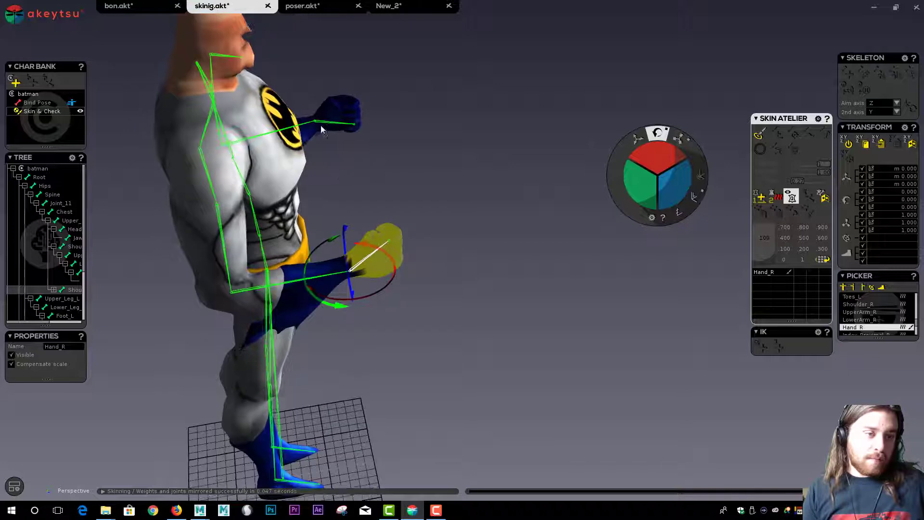
left_click(344, 242)
left_click(352, 275)
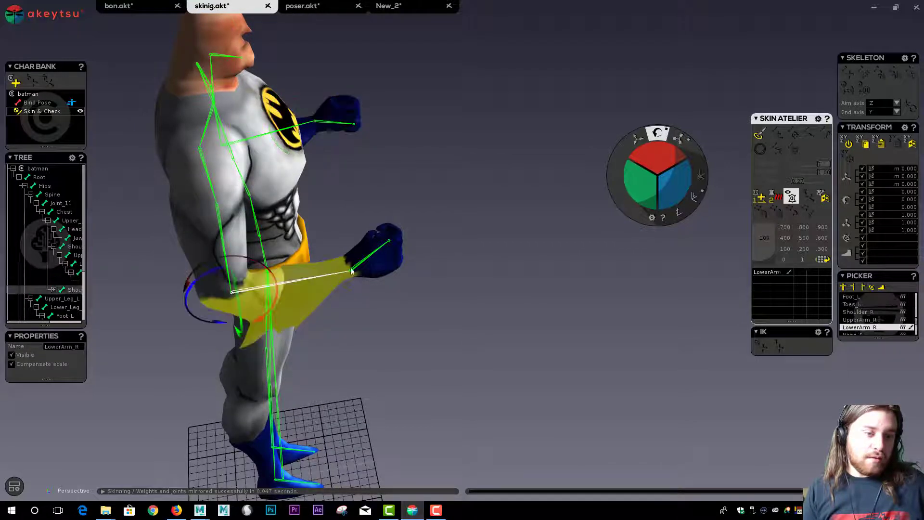
right_click_drag(352, 274, 392, 306)
left_click(324, 173)
left_click(119, 134)
middle_click_drag(391, 305, 377, 229)
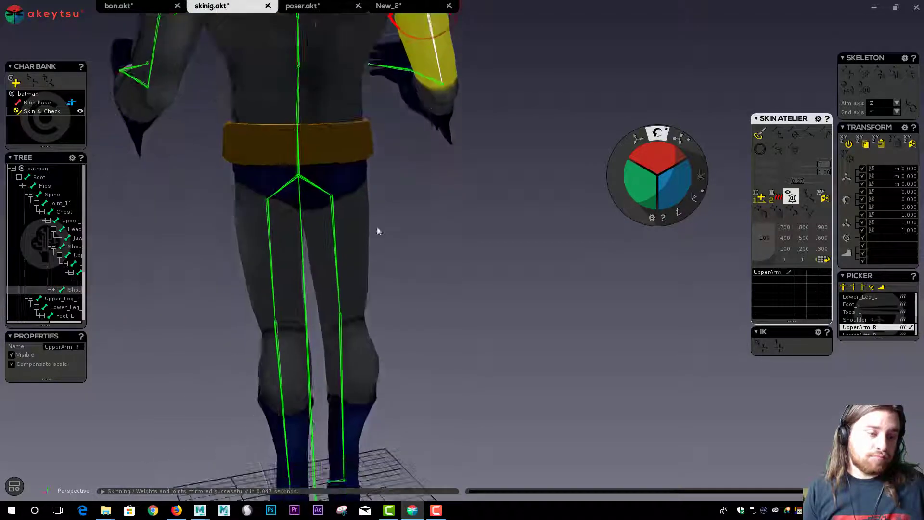
Check the skinning of the Hips and both lower-leg joints, and test-rotate the right lower leg.
left_click(336, 201)
middle_click_drag(360, 284, 362, 173)
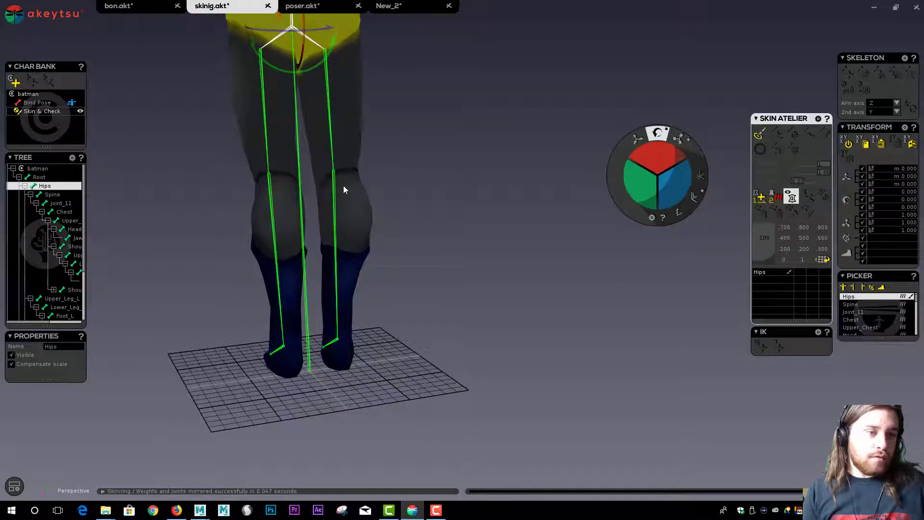
left_click(333, 176)
right_click_drag(339, 346, 407, 300)
left_click(271, 180)
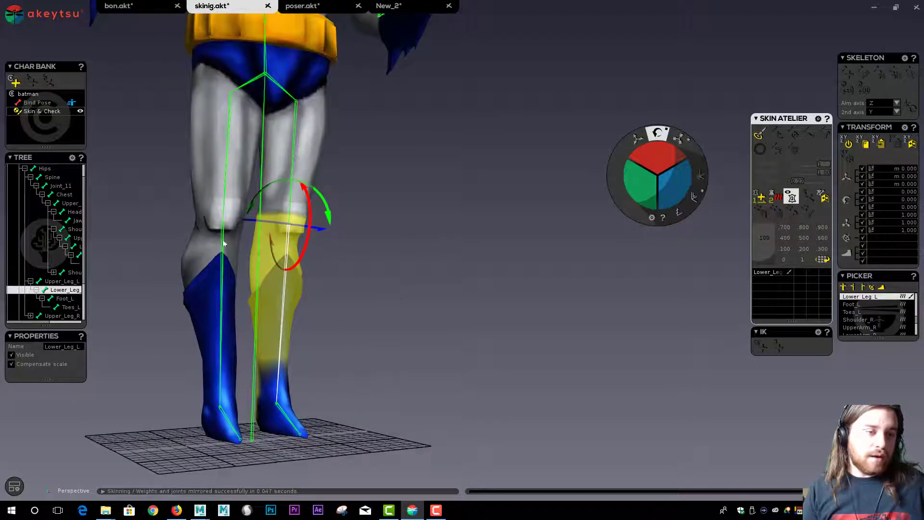
left_click(223, 231)
left_click_drag(670, 147, 660, 164)
Rotate the LowerArm_R joint by about -3.6 degrees to test how the right glove deforms.
right_click_drag(381, 240, 376, 197)
left_click(368, 195)
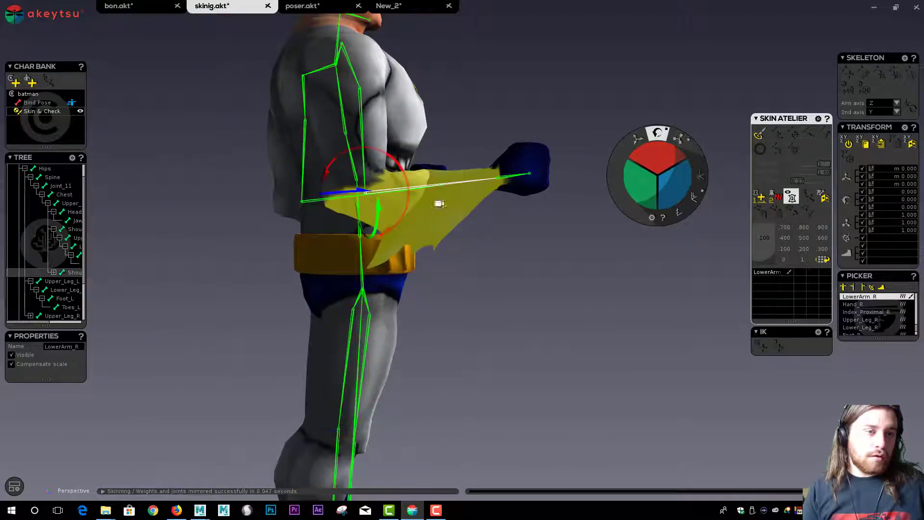
right_click_drag(438, 202, 477, 252)
mouse_move(663, 153)
left_mouse_down()
mouse_move(659, 161)
mouse_move(661, 153)
left_mouse_up()
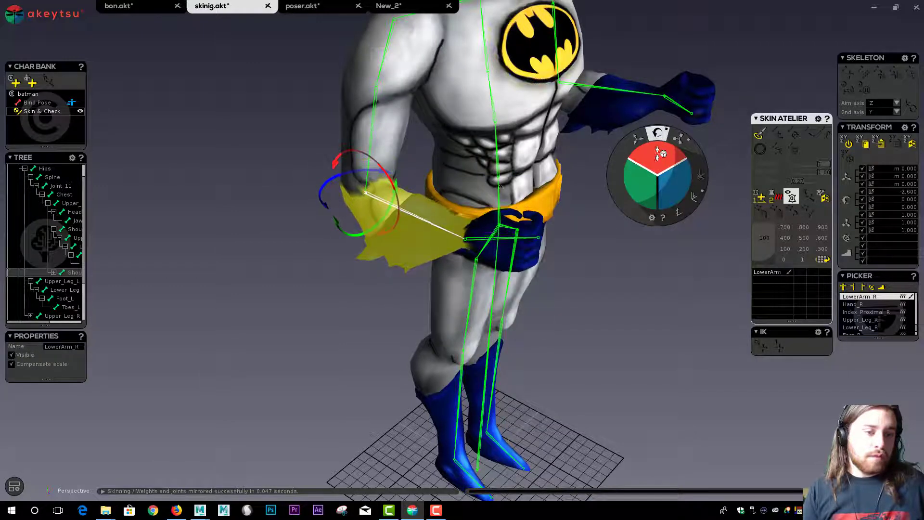
right_click_drag(481, 250, 115, 203)
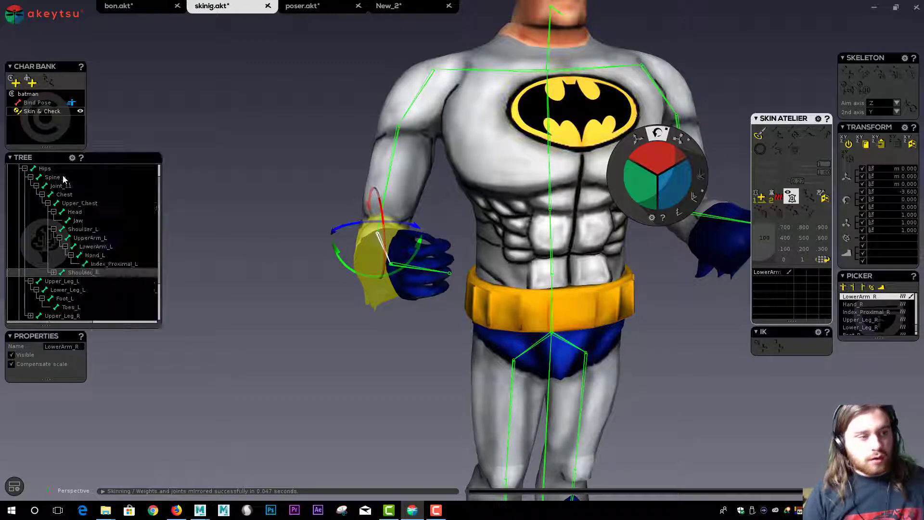
Select all joints from Root through Upper_Leg_R in the hierarchy and create a reference pose for the batman character.
left_click(54, 211)
scroll(54, 218, "down", 2)
scroll(58, 236, "down", 1)
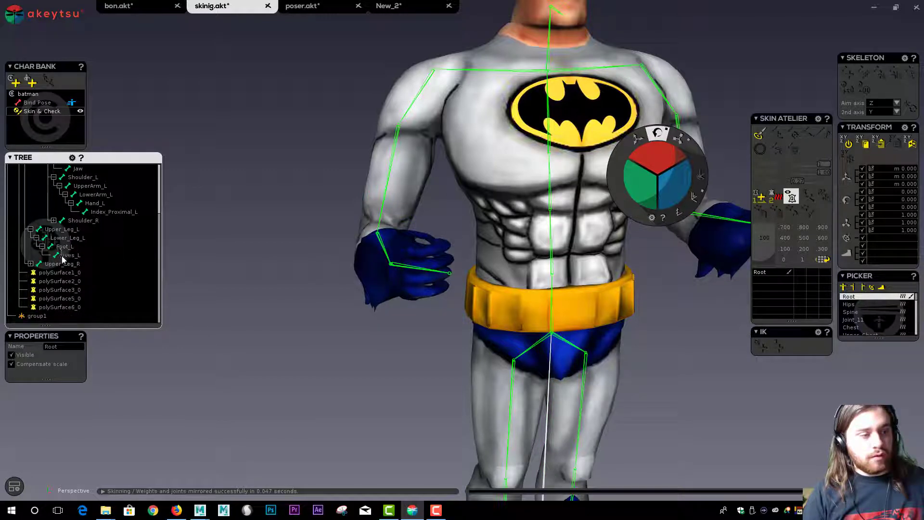
left_click(63, 265)
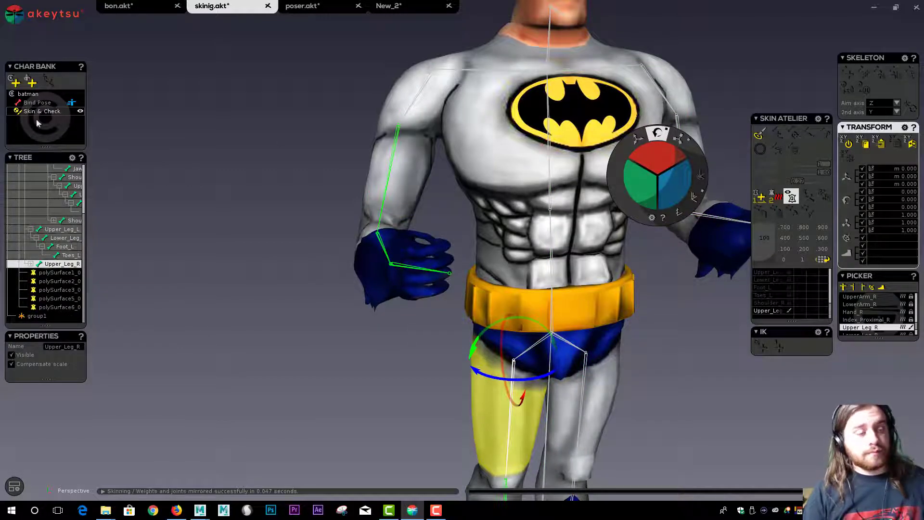
left_click(32, 82)
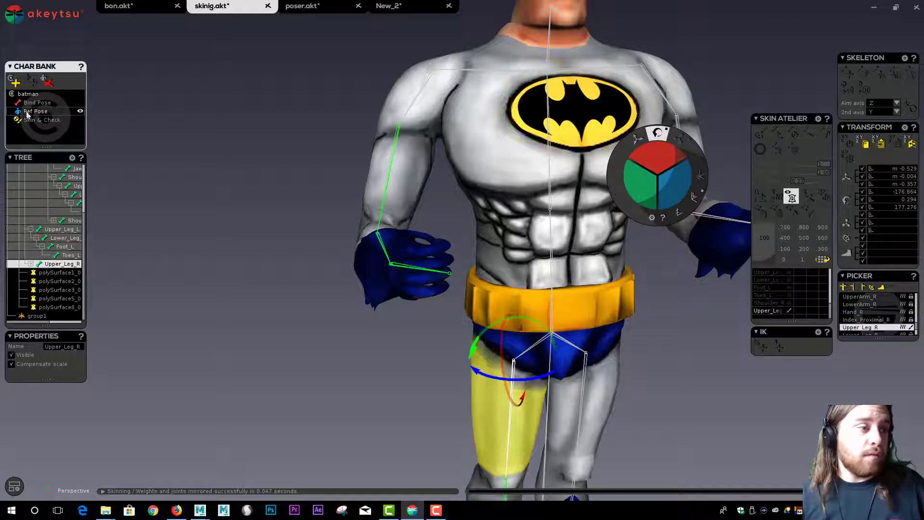
Rotate the LowerArm_R joint within the Ref Pose so the right forearm points forward.
left_click(376, 239)
left_click_drag(667, 154, 136, 186)
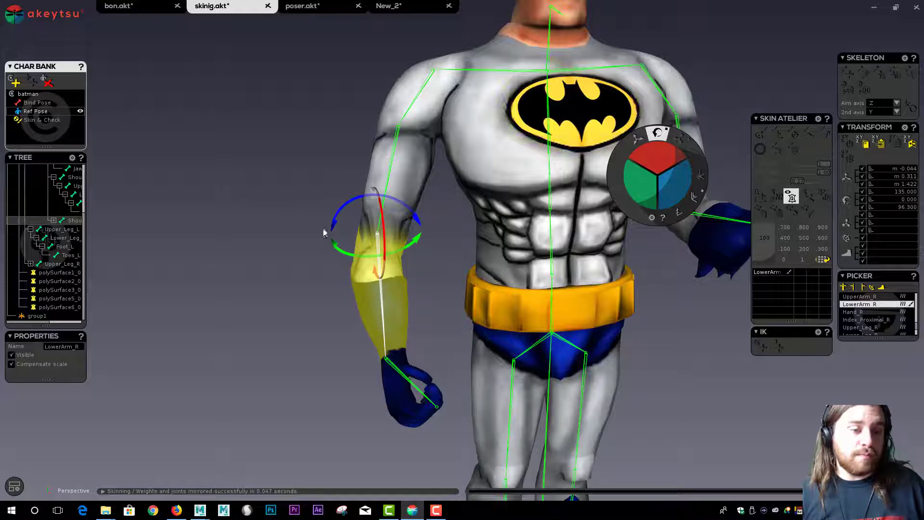
left_click_drag(660, 145, 655, 136)
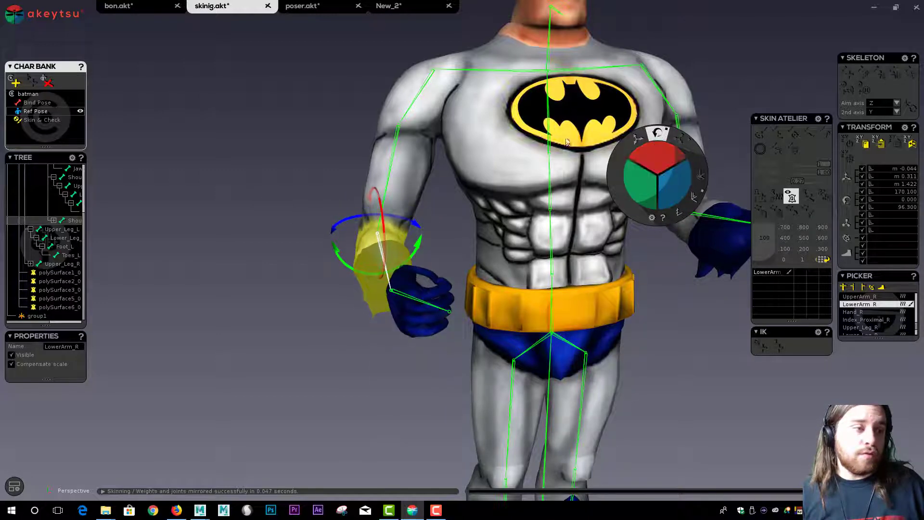
Switch to Skin & Check and test-rotate the LowerArm_R joint on several axes, viewing the forearm deformation.
left_click(40, 120)
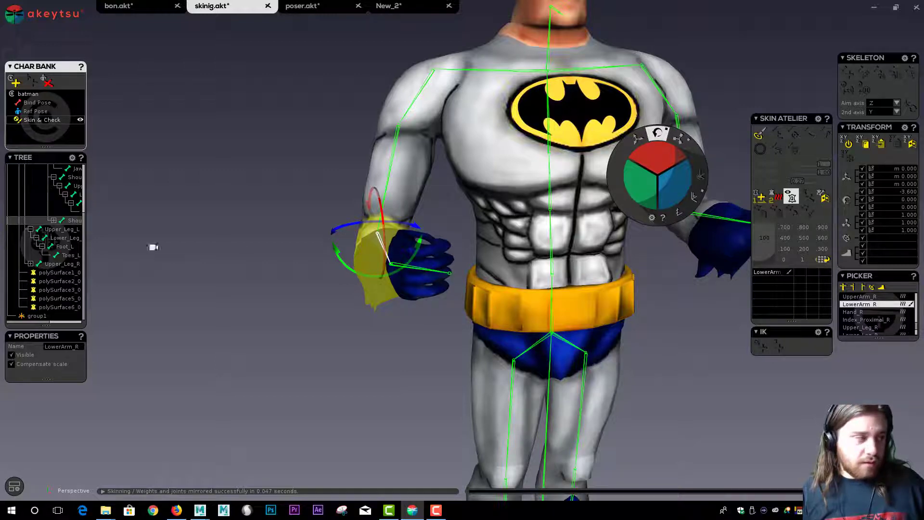
right_click_drag(237, 237, 540, 250)
left_click_drag(656, 165, 653, 163)
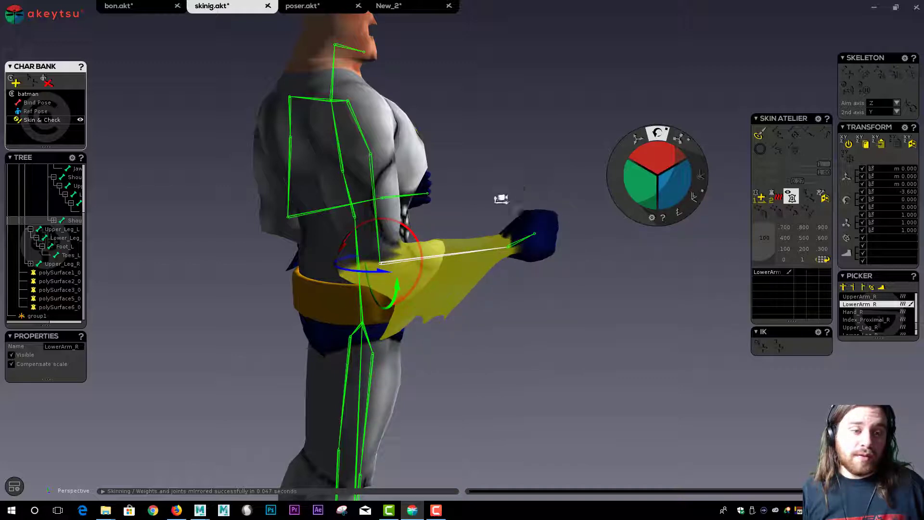
right_click_drag(506, 200, 510, 179)
left_click_drag(660, 154, 660, 162)
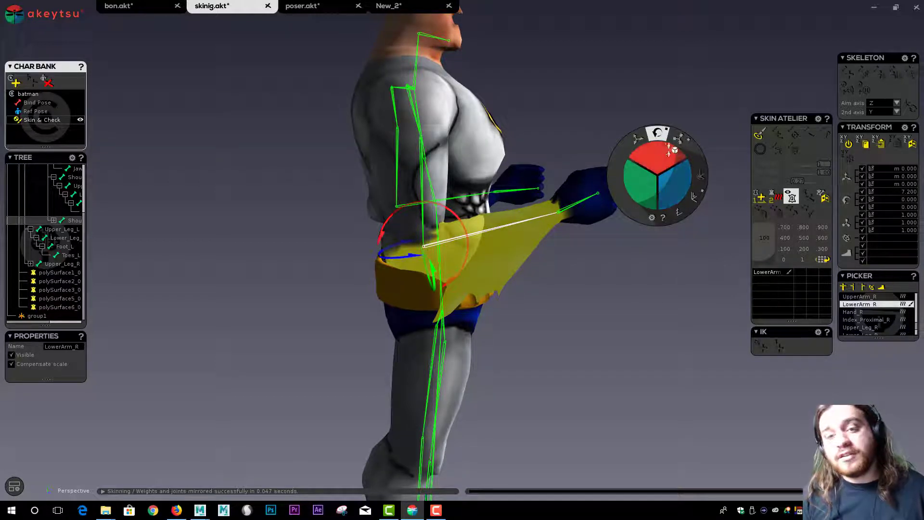
left_click_drag(651, 152, 675, 187)
middle_click_drag(675, 186, 412, 103)
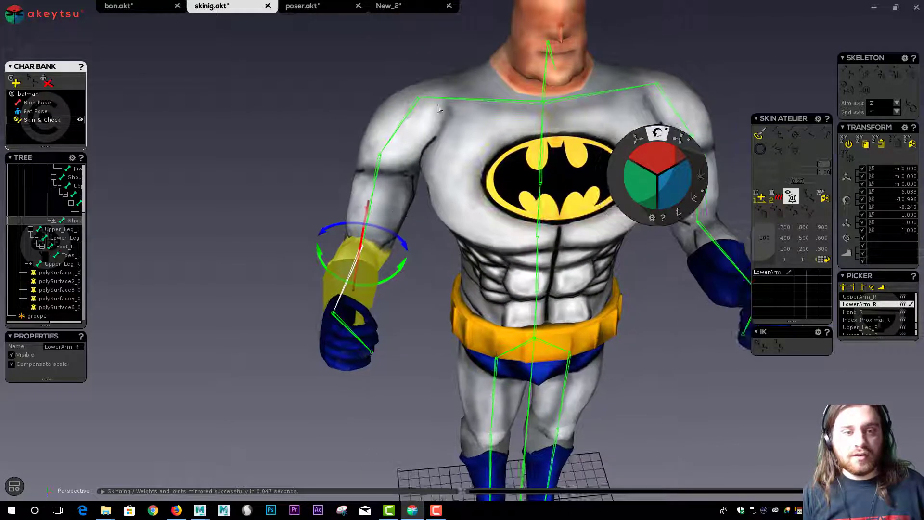
Rotate the Shoulder_R joint by about -20.7 degrees to test the right shoulder's deformation.
left_click(418, 98)
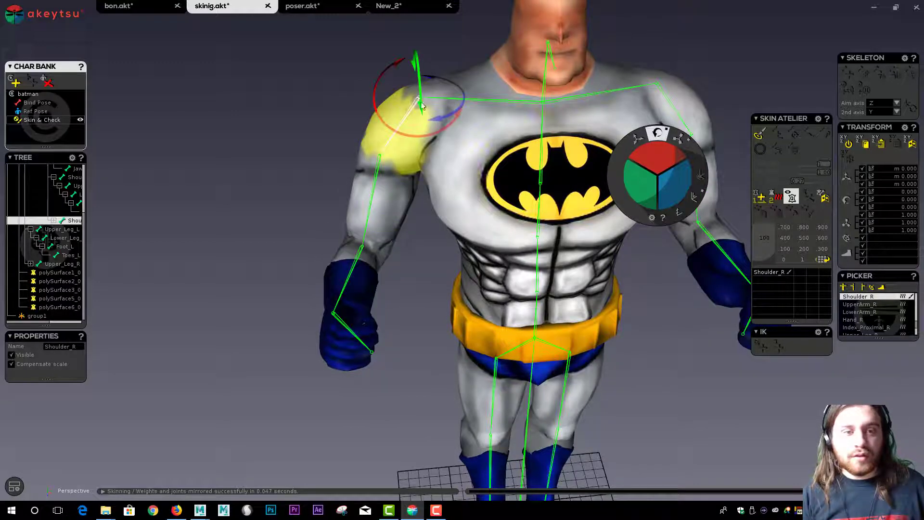
middle_click_drag(405, 224, 529, 178)
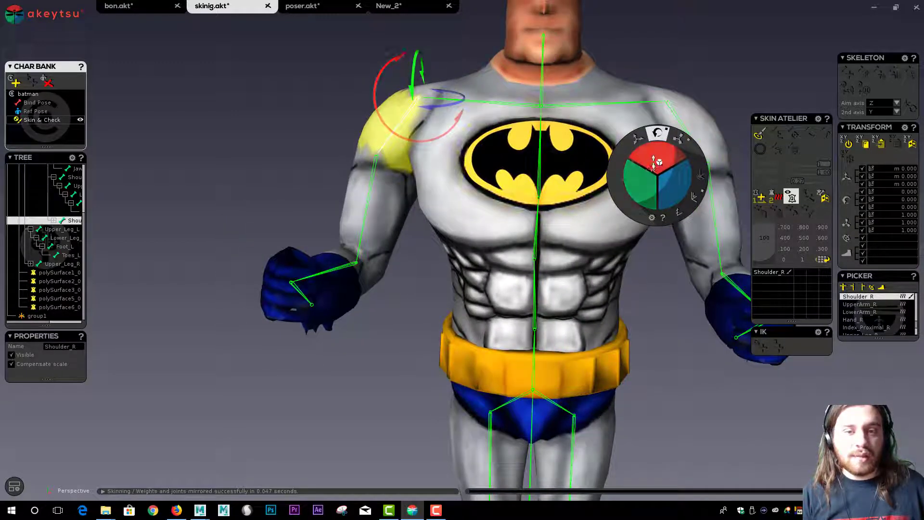
mouse_move(640, 188)
left_mouse_down()
mouse_move(641, 179)
mouse_move(642, 192)
left_mouse_up()
middle_click_drag(626, 193, 387, 91)
Rotate the Chest joint by about -2.7 degrees to test the upper torso's deformation.
mouse_move(447, 208)
middle_mouse_down()
mouse_move(550, 208)
mouse_move(537, 233)
mouse_move(449, 191)
middle_mouse_up()
left_click(452, 172)
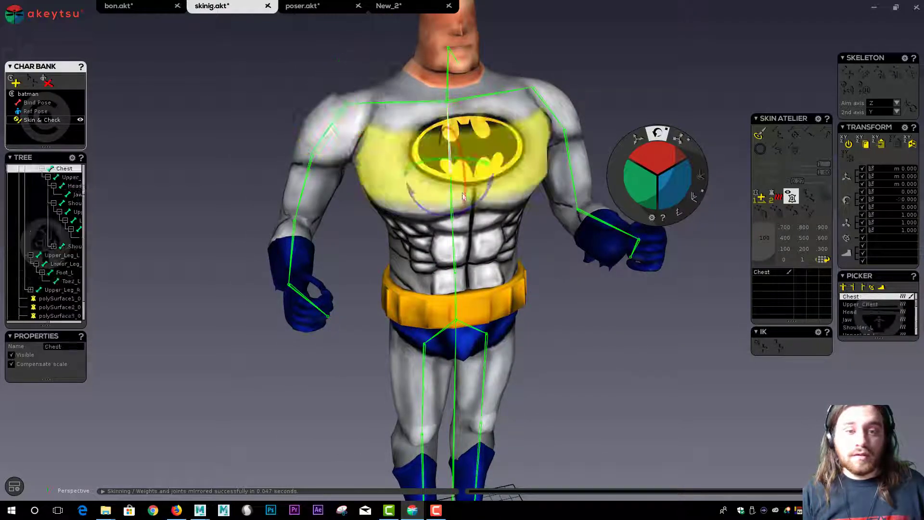
scroll(546, 231, "up", 2)
middle_click_drag(503, 217, 606, 224)
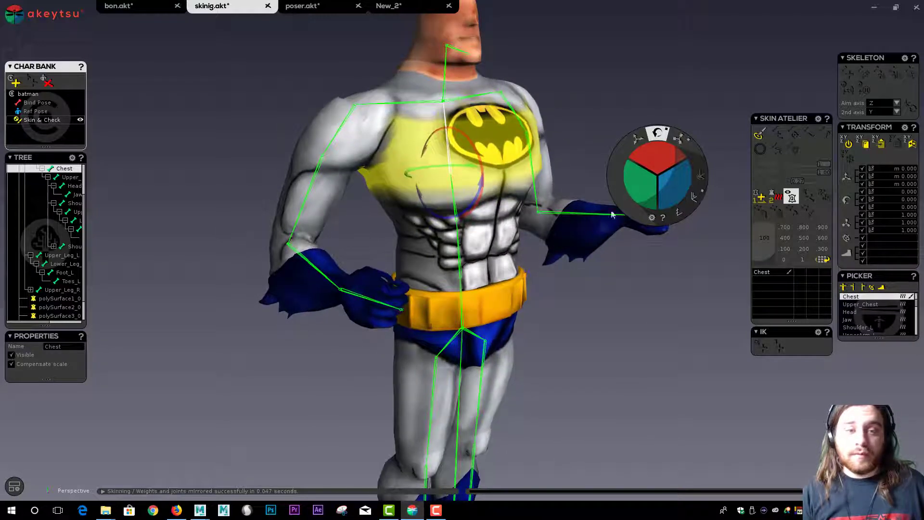
left_click_drag(645, 171, 646, 181)
middle_click_drag(646, 182, 468, 147)
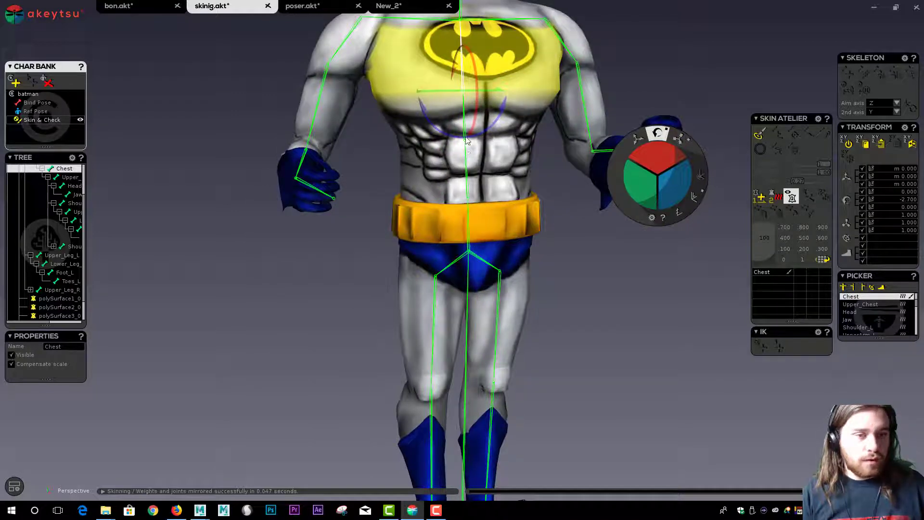
Test the abdomen's deformation by rotating Joint_11 about 9.9 degrees and the Spine joint about -2.7 degrees.
scroll(466, 145, "up", 2)
scroll(466, 146, "up", 2)
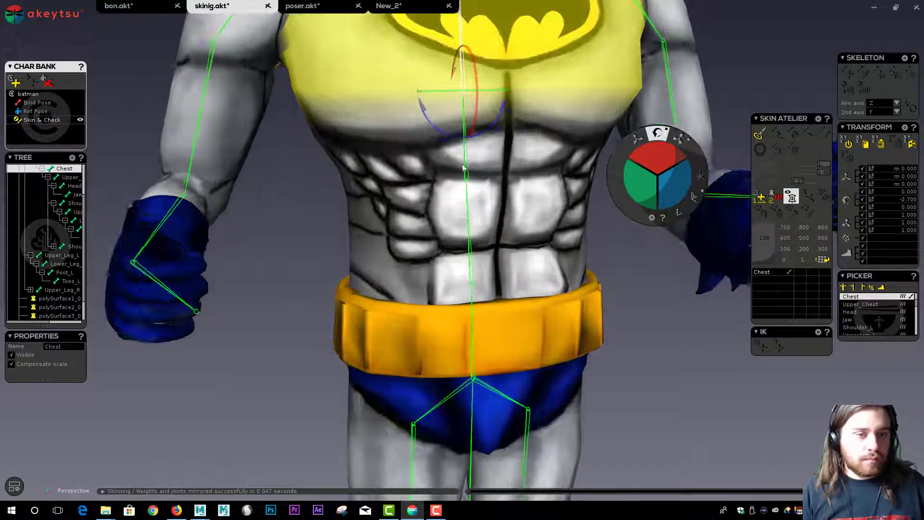
left_click(467, 182)
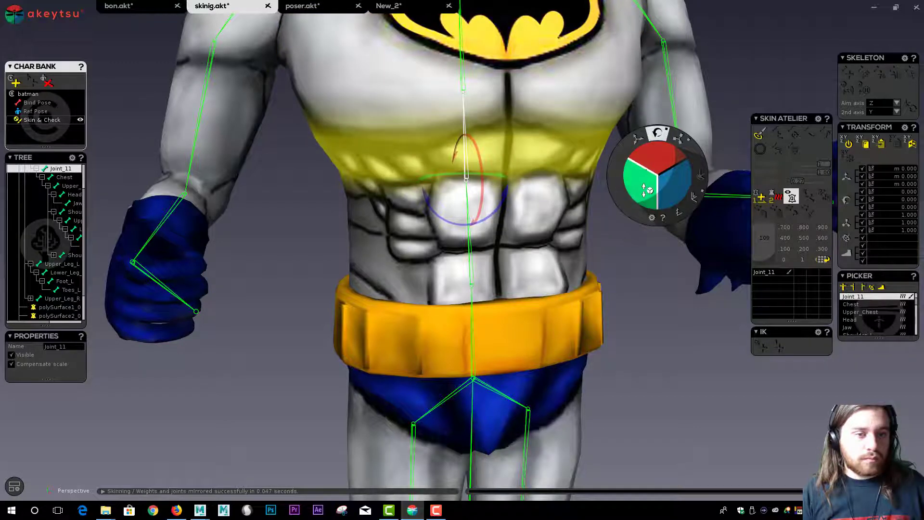
left_click_drag(487, 175, 543, 215)
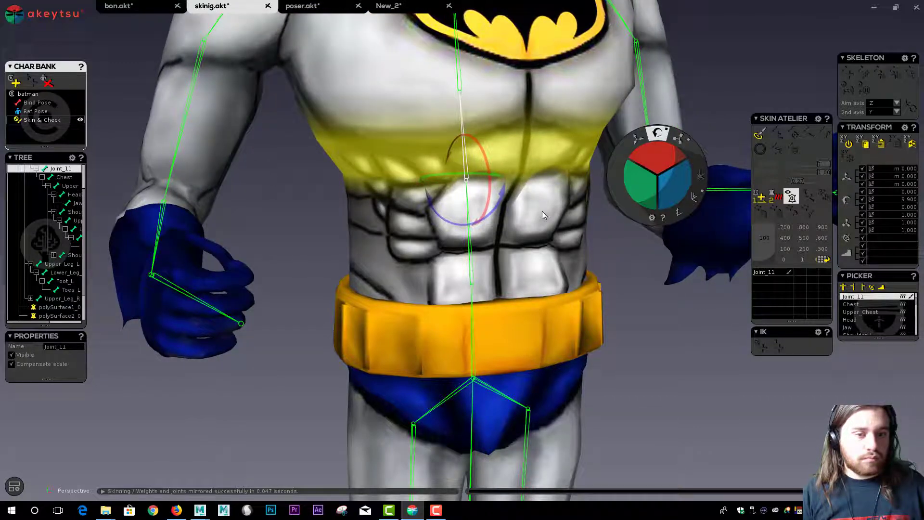
left_click(472, 289)
left_click_drag(644, 179, 645, 183)
middle_click_drag(521, 206, 476, 324)
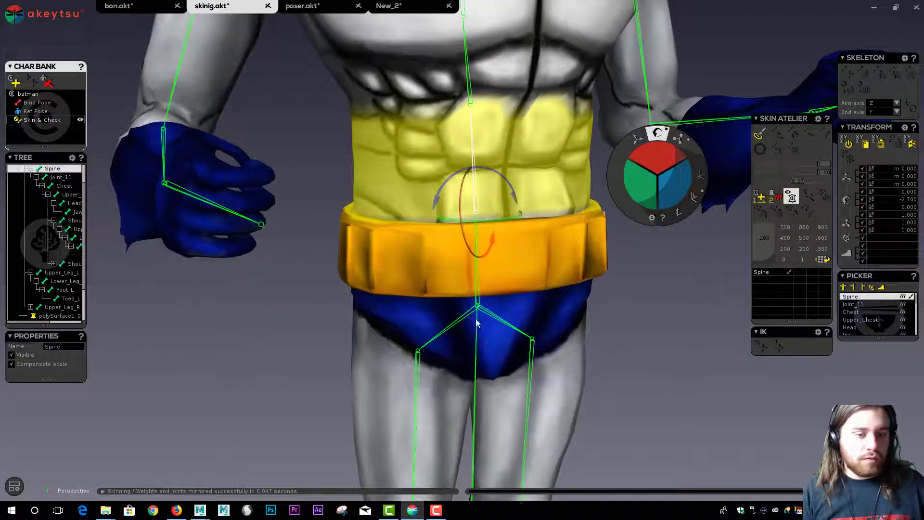
Try rotating the Hips joint to test the pelvis, and undo the rotation.
left_click(478, 308)
left_click_drag(635, 178, 636, 180)
key("ctrl+z")
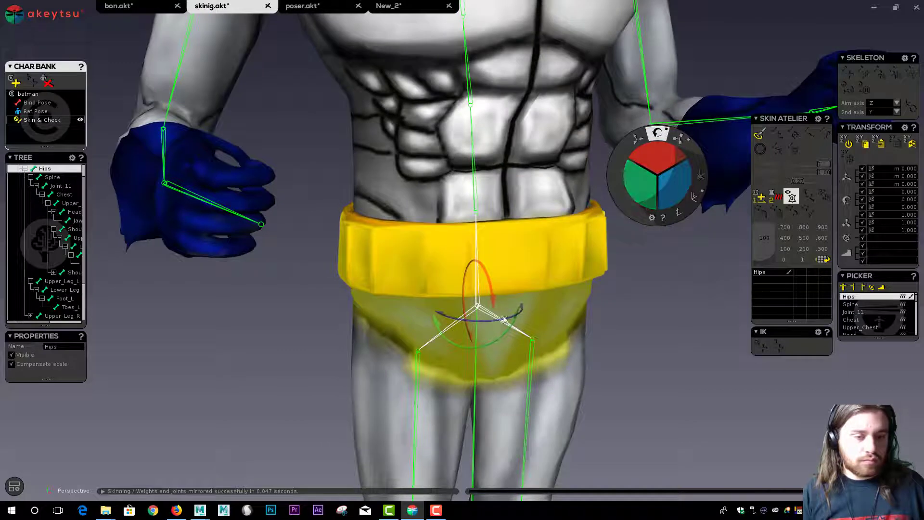
Test the neck and head deformation by rotating the Upper_Chest and Head joints slightly.
scroll(572, 265, "down", 5)
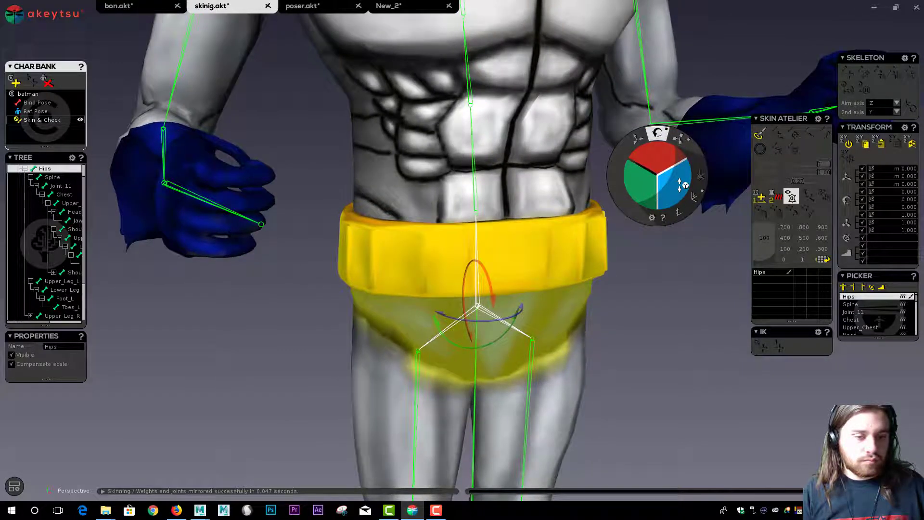
scroll(572, 265, "down", 4)
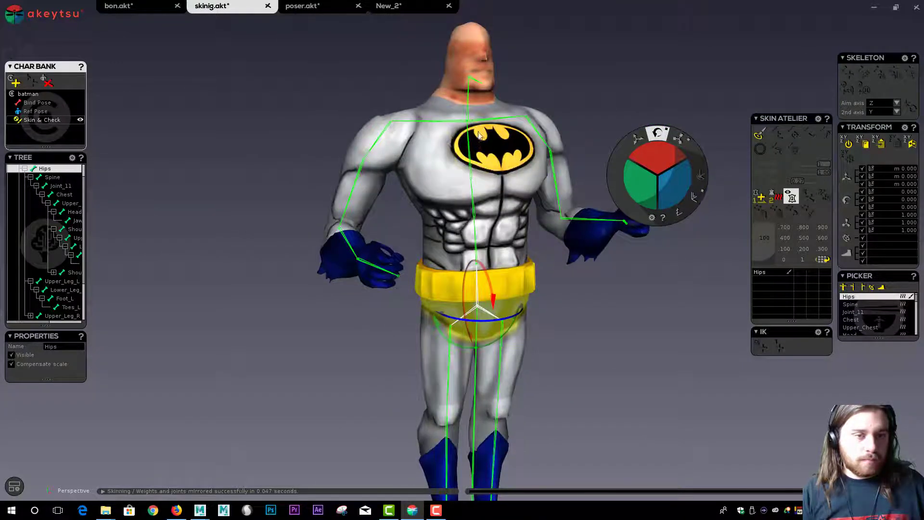
left_click(466, 124)
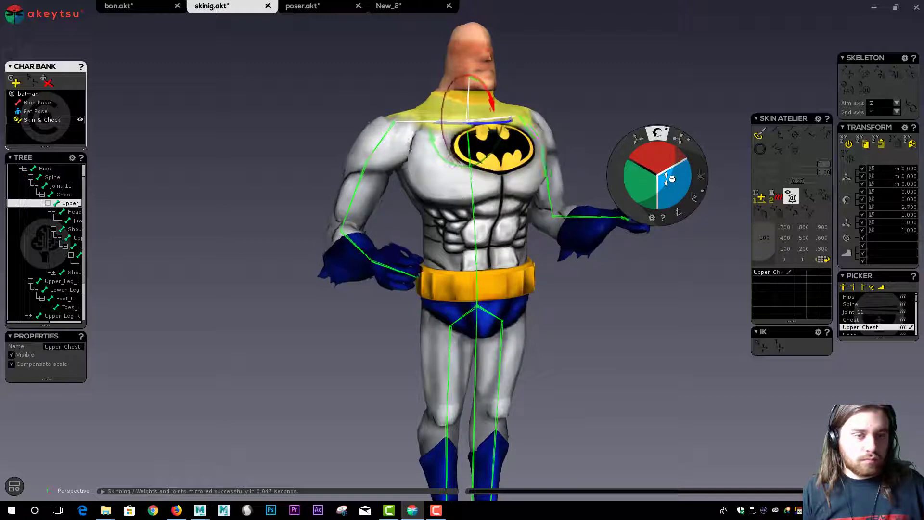
left_click_drag(669, 182, 629, 178)
left_click(467, 81)
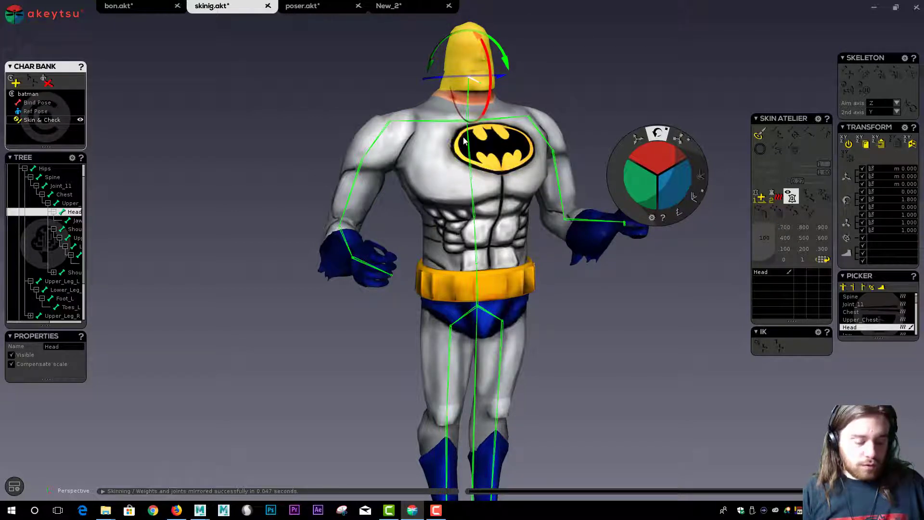
Test the shoulder deformation by rotating the Upper_Chest joint to -2.7 degrees on the second axis and Shoulder_R to 13.5 degrees.
left_click(568, 155)
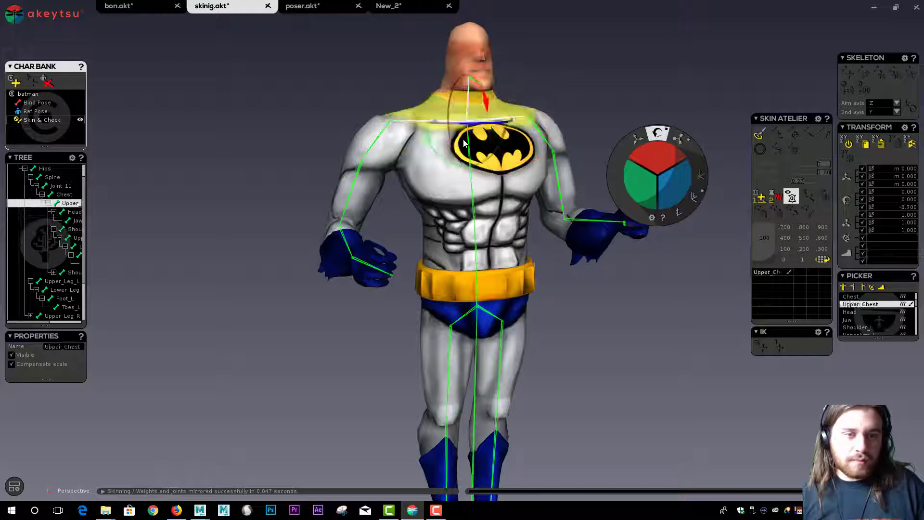
left_click_drag(628, 177, 630, 183)
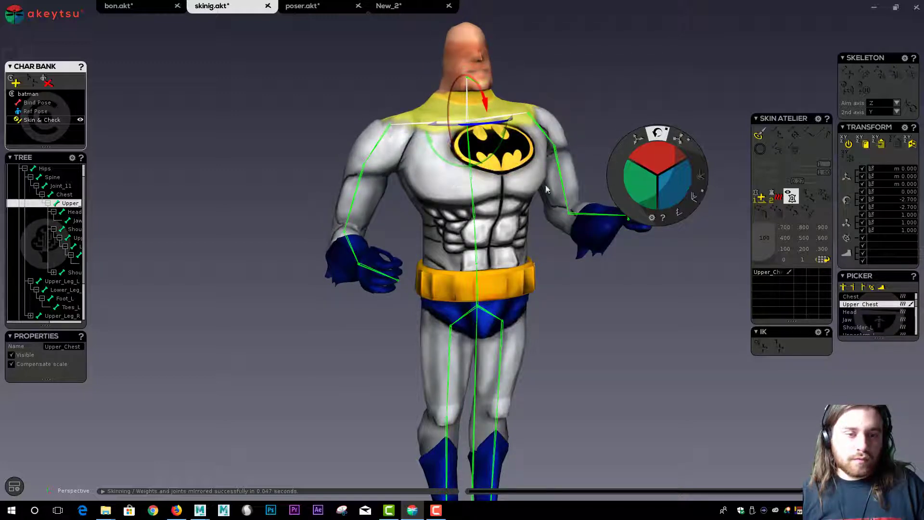
left_click(391, 126)
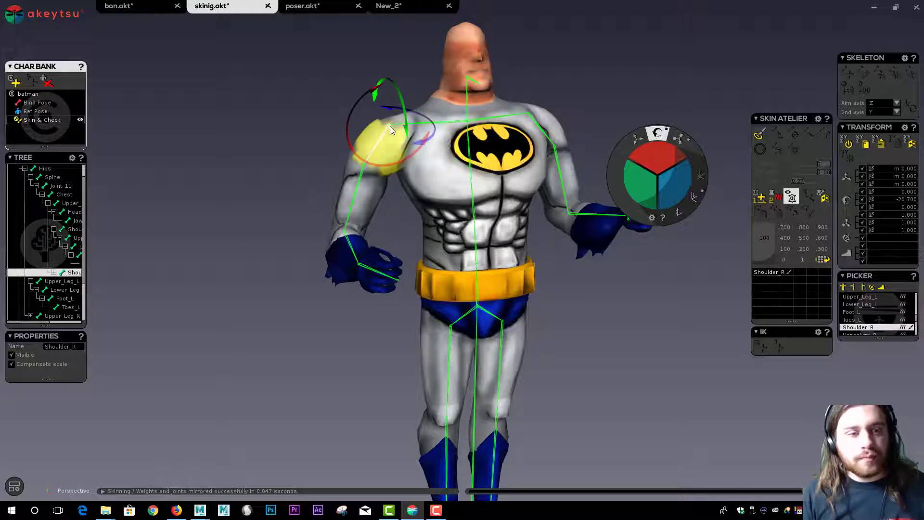
left_click_drag(662, 152, 658, 148)
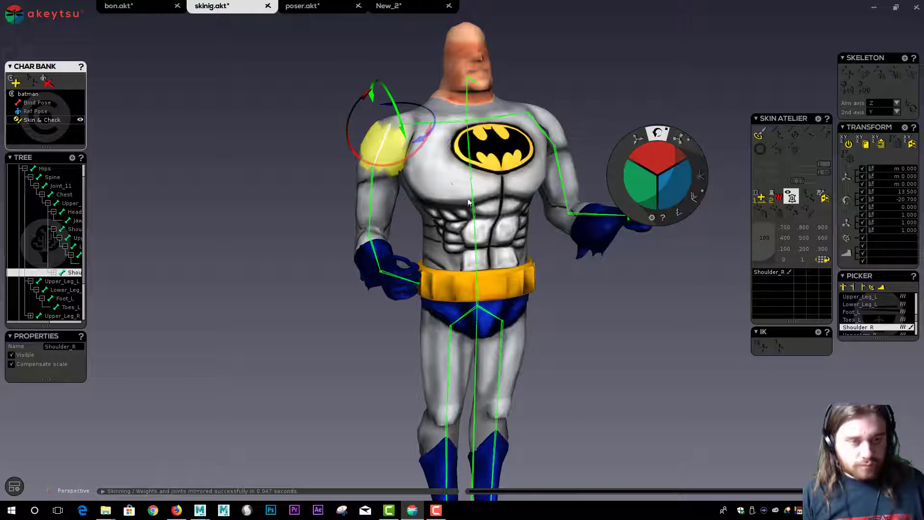
middle_click_drag(485, 231, 361, 96)
middle_click_drag(471, 205, 333, 126)
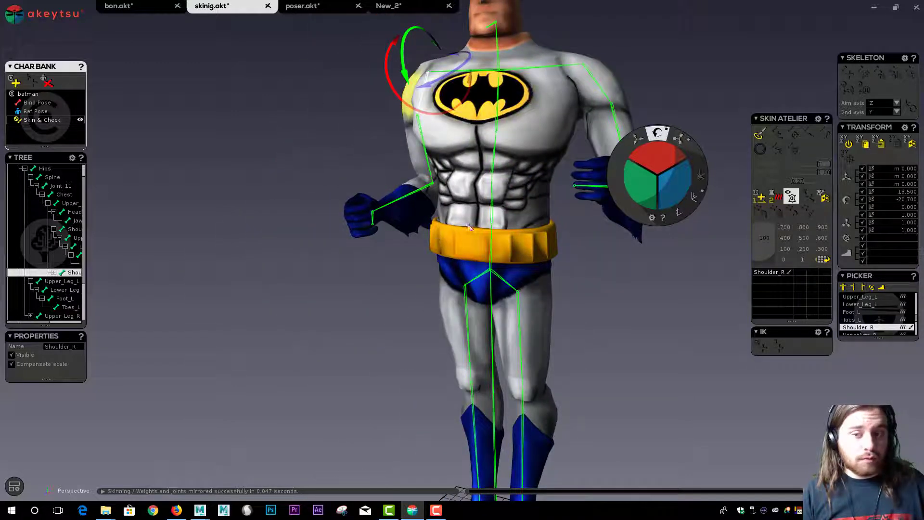
middle_click_drag(460, 240, 356, 123)
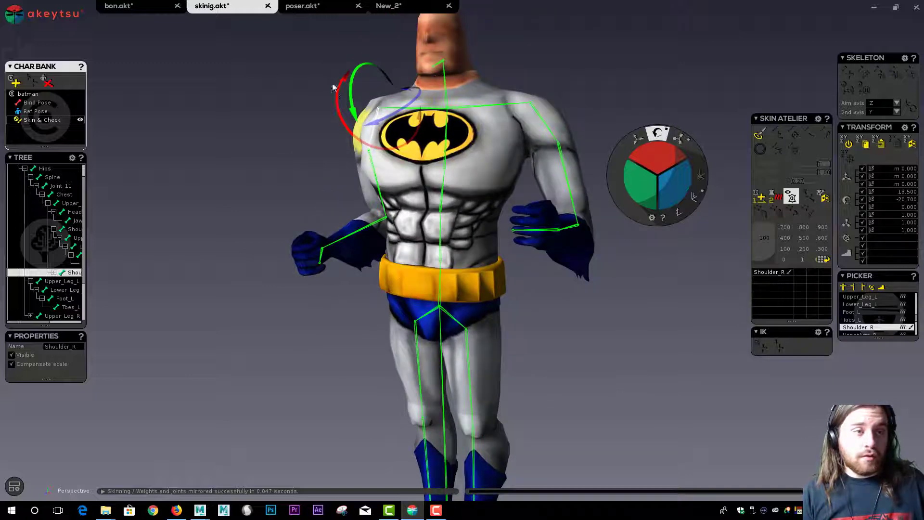
Switch to the poser.akt scene and examine the posed Batman's arms, torso and legs from several angles.
left_click(310, 6)
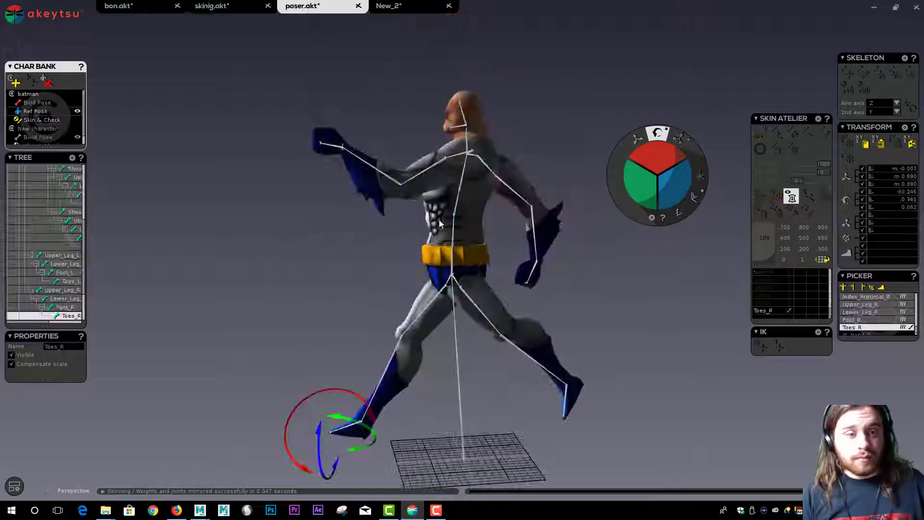
middle_click_drag(498, 285, 502, 236)
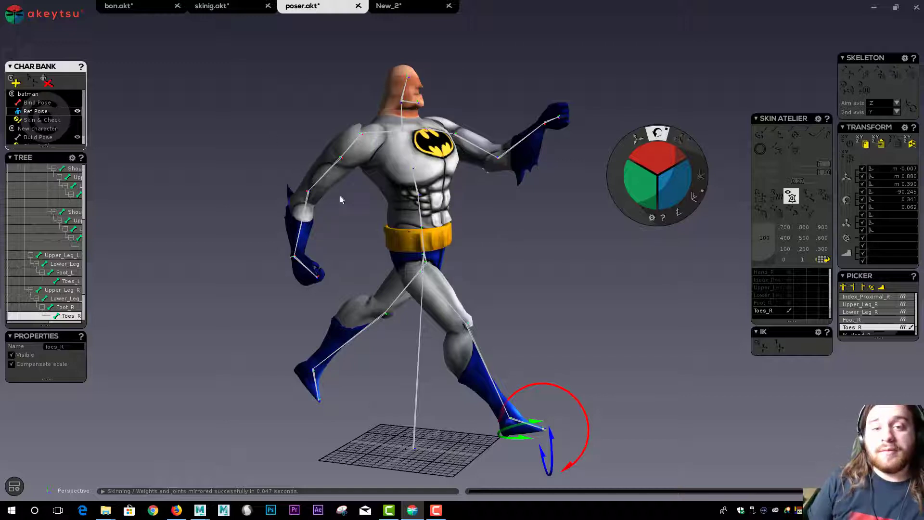
mouse_move(31, 236)
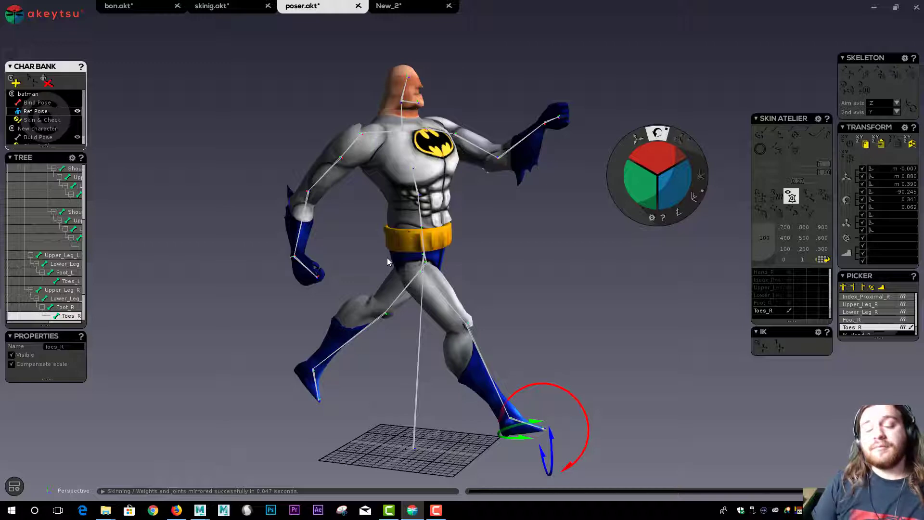
scroll(387, 258, "up", 5)
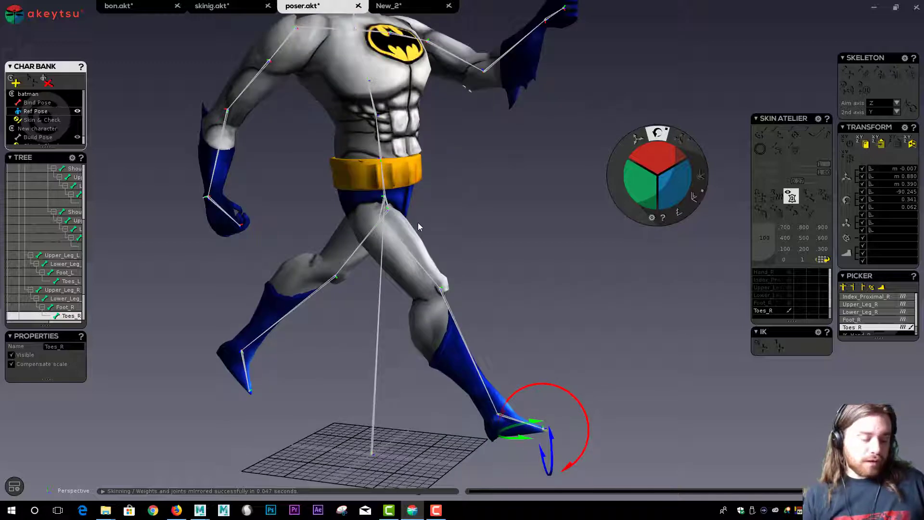
right_click_drag(449, 191, 521, 431)
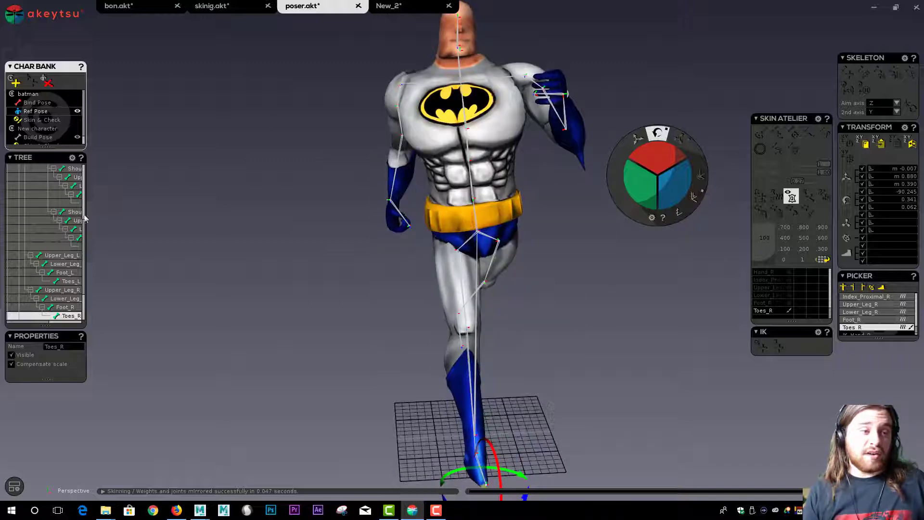
mouse_move(69, 211)
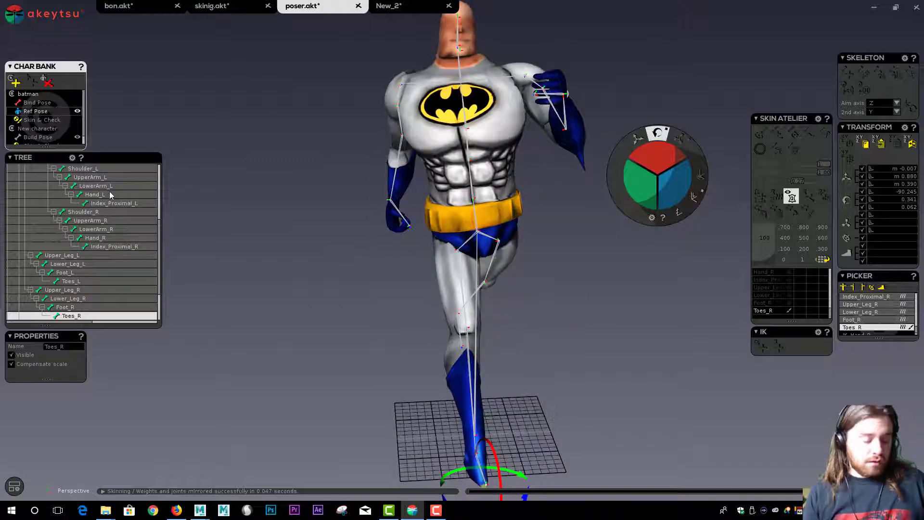
middle_click_drag(405, 301, 320, 355)
right_click_drag(321, 356, 388, 345)
middle_click_drag(388, 345, 390, 337)
scroll(517, 302, "up", 3)
scroll(530, 293, "down", 2)
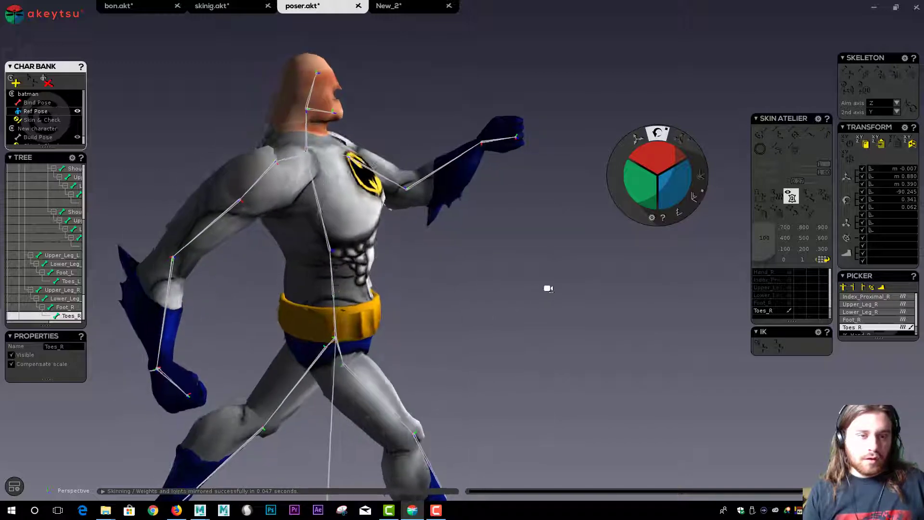
scroll(230, 355, "up", 5)
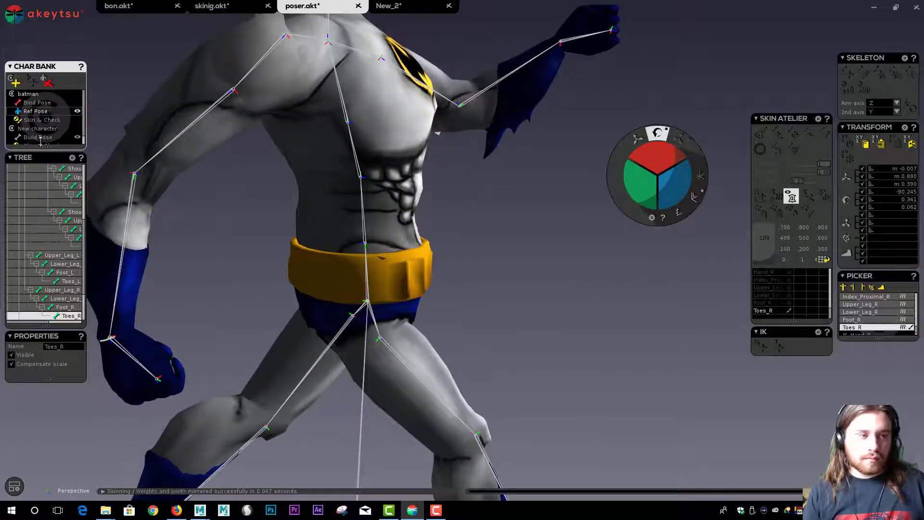
Switch the posed character to Skin & Check mode and inspect the Hand_L joint's influence and the left arm.
left_click(51, 122)
scroll(409, 318, "down", 2)
right_click_drag(415, 355, 512, 277)
left_click(571, 254)
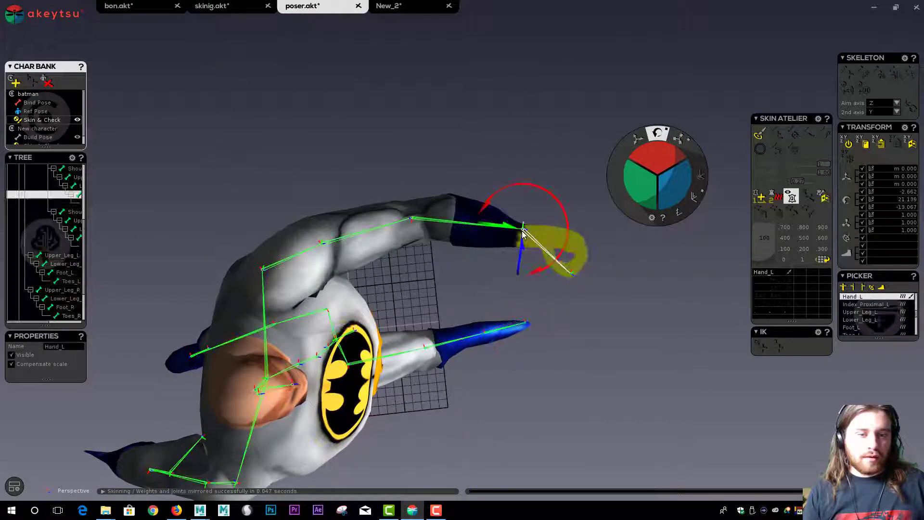
right_click_drag(571, 255, 268, 309)
right_click_drag(403, 299, 385, 236)
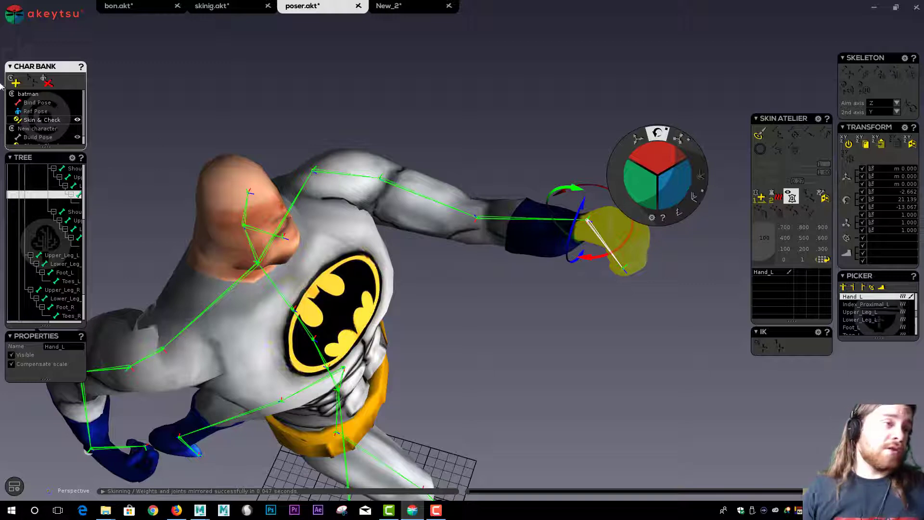
Look through the application's Help entries for the manual, tutorials and forum.
left_click(15, 15)
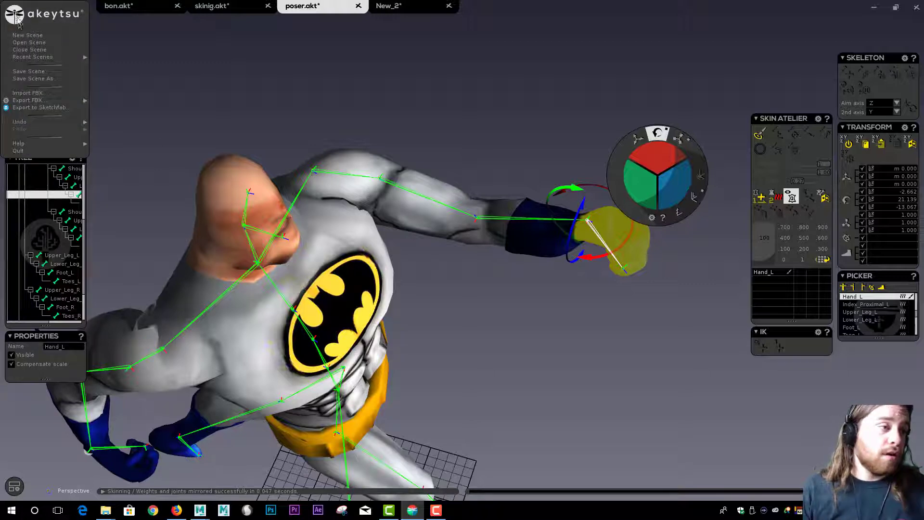
mouse_move(39, 145)
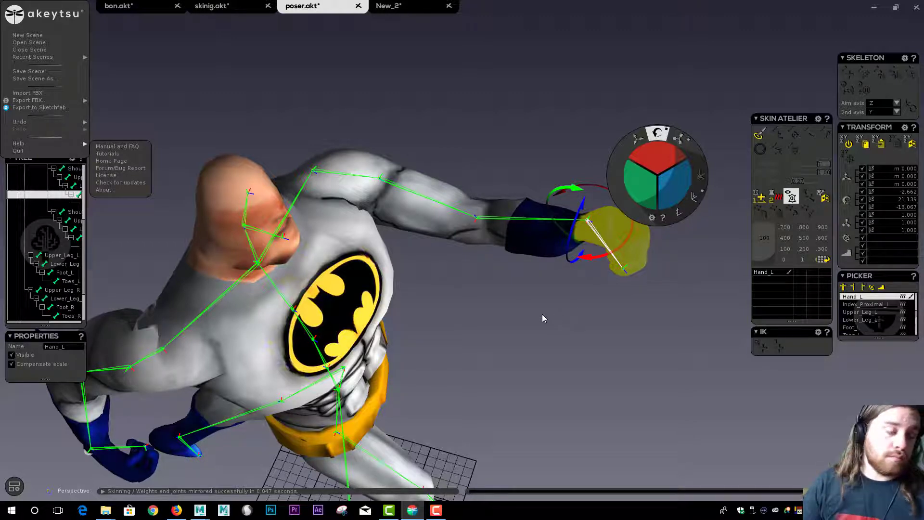
left_click(438, 151)
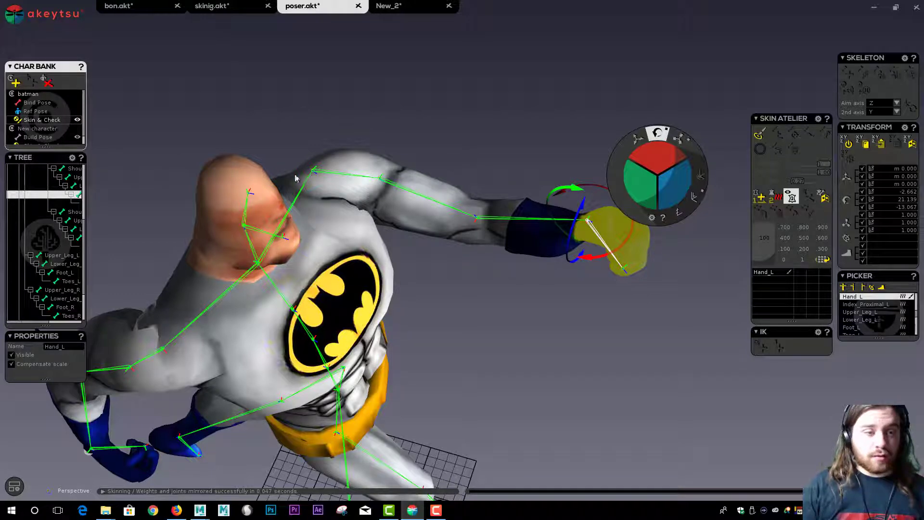
Try selecting the Hand_L and Shoulder_L joints in poser.akt's Bind Pose as the ends of an IK chain.
left_click(312, 172)
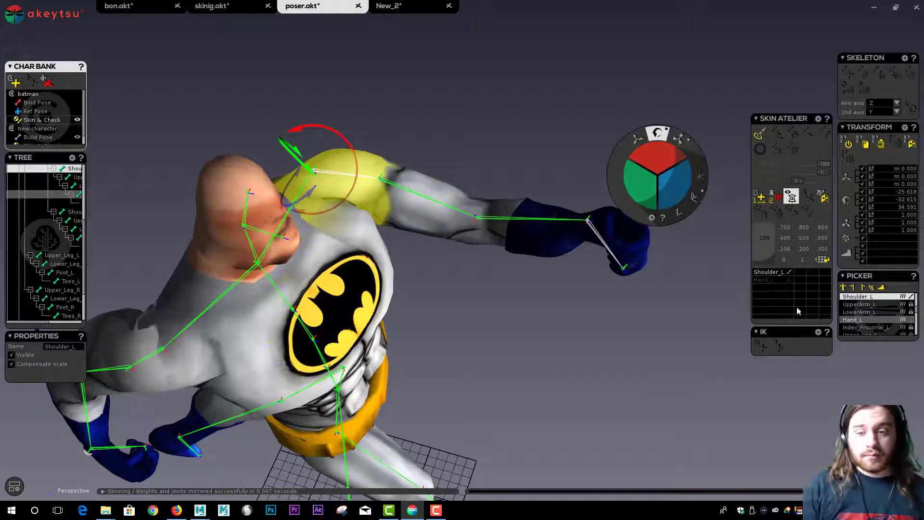
left_click(43, 103)
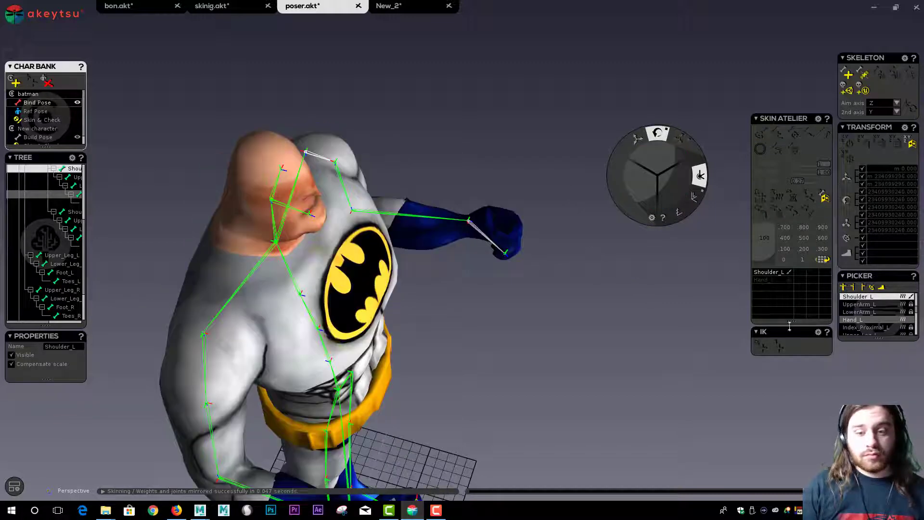
left_click(470, 223)
scroll(468, 222, "up", 4)
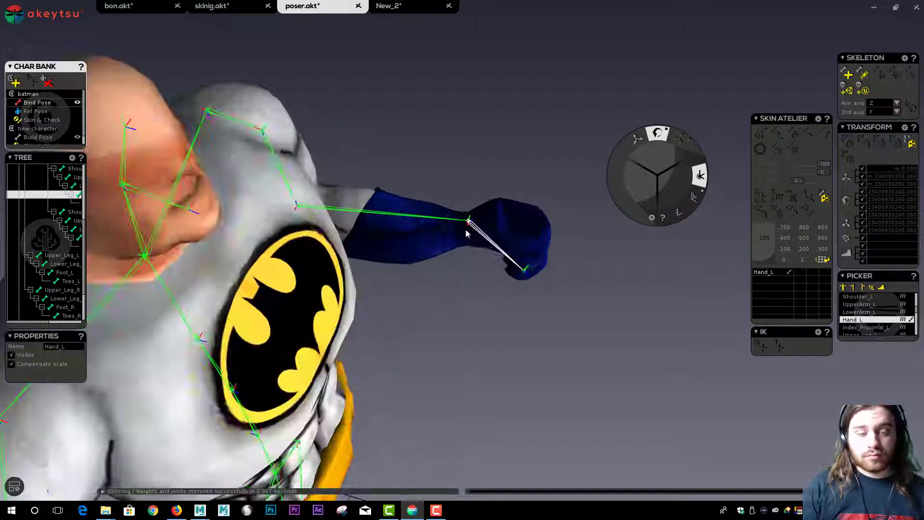
left_click(88, 60)
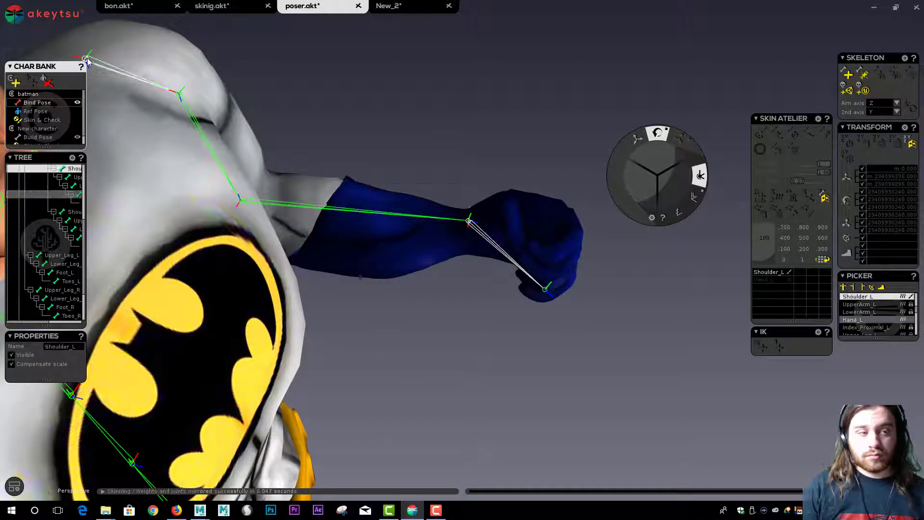
middle_click_drag(497, 277, 496, 281)
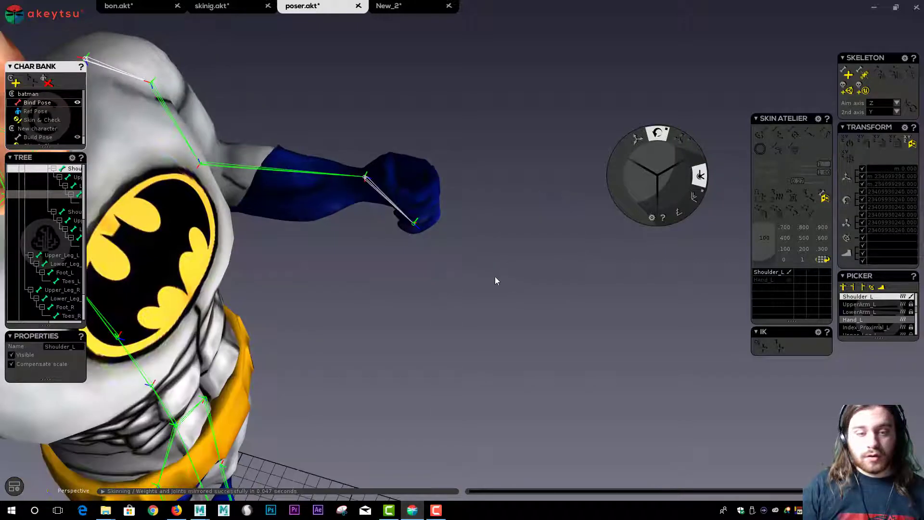
middle_click_drag(349, 252, 428, 205)
scroll(428, 206, "down", 5)
In skinig.akt's Bind Pose, create an IK chain for the left arm between the Hand_L and Shoulder_L joints.
key("ctrl+shift+Tab")
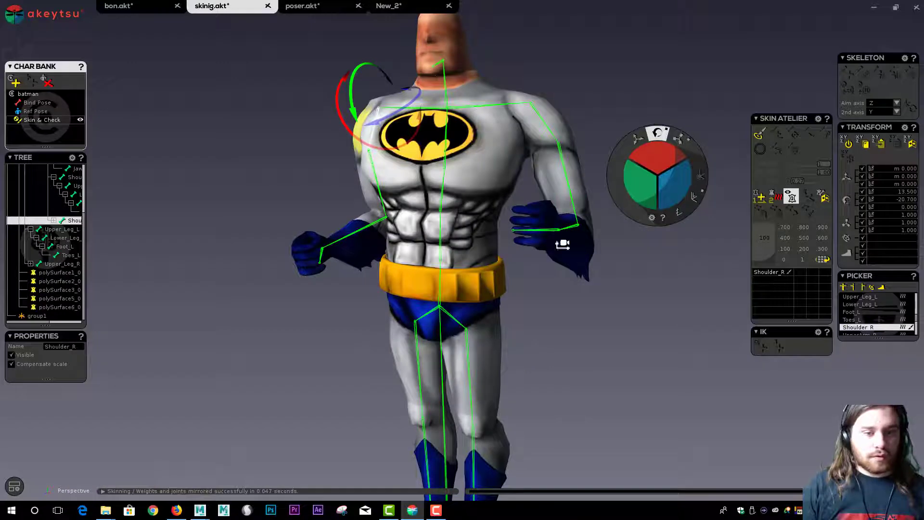
middle_click_drag(559, 241, 406, 212)
left_click(417, 215)
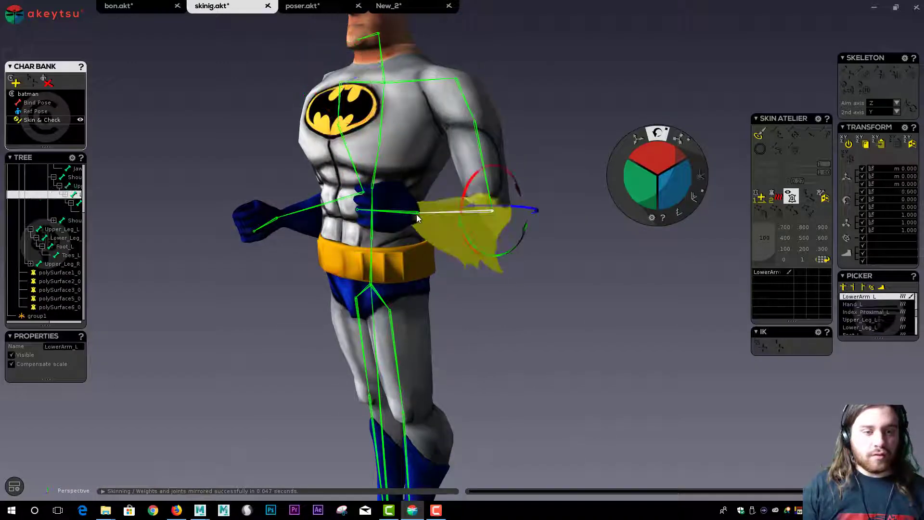
left_click(29, 102)
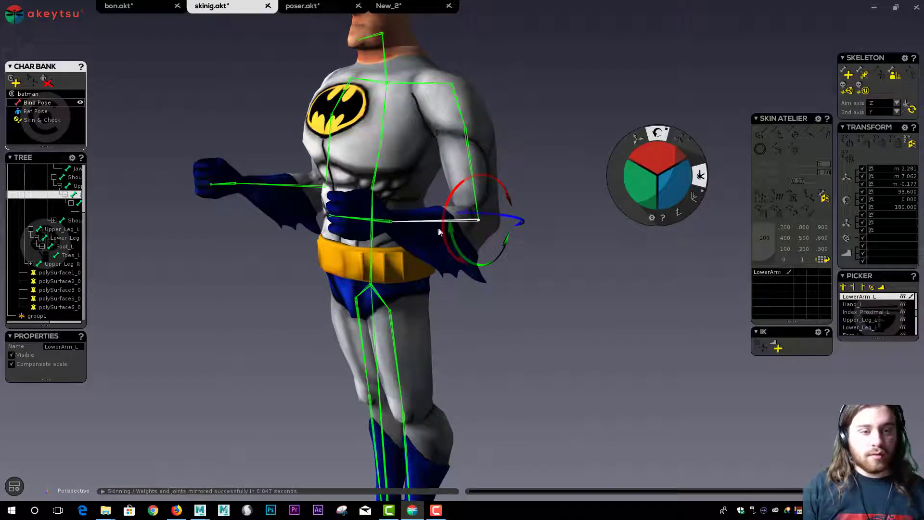
left_click(388, 225)
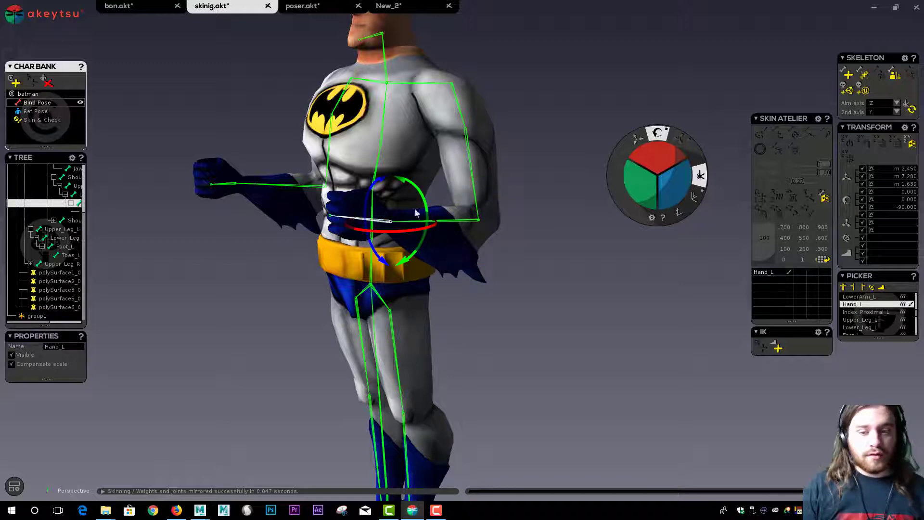
left_click(452, 83)
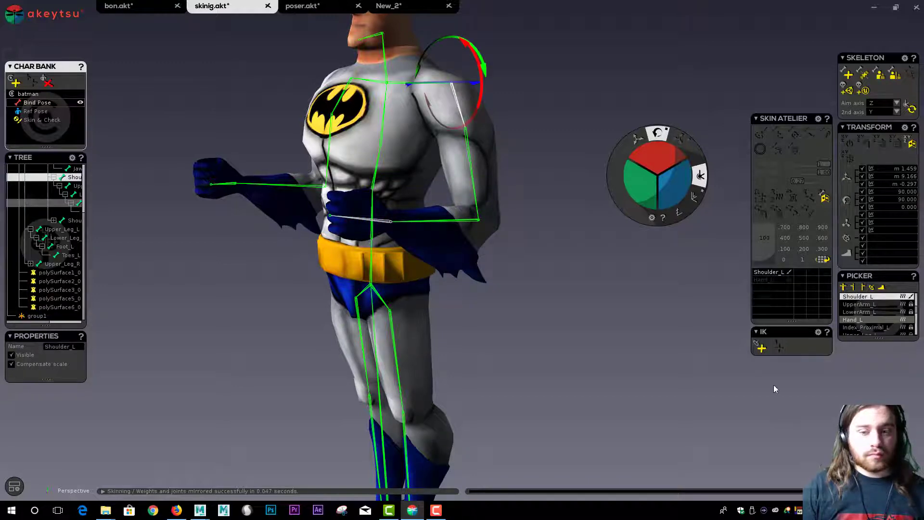
left_click(761, 348)
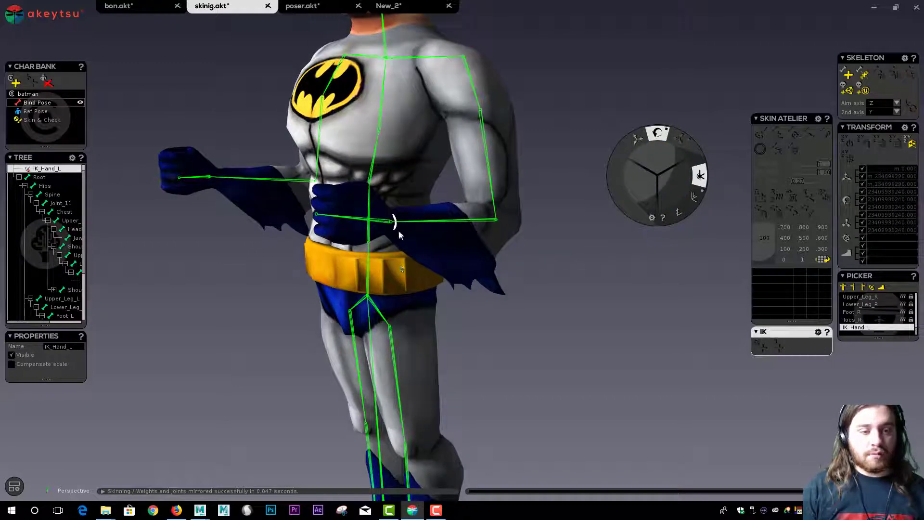
Return to Skin & Check mode and test the left arm by moving the IK_Hand_L handle.
left_click(394, 226)
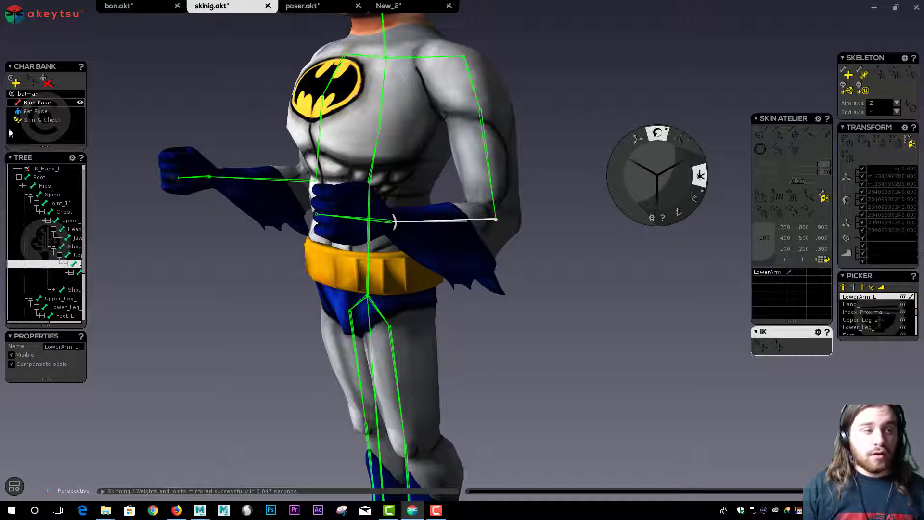
left_click(43, 120)
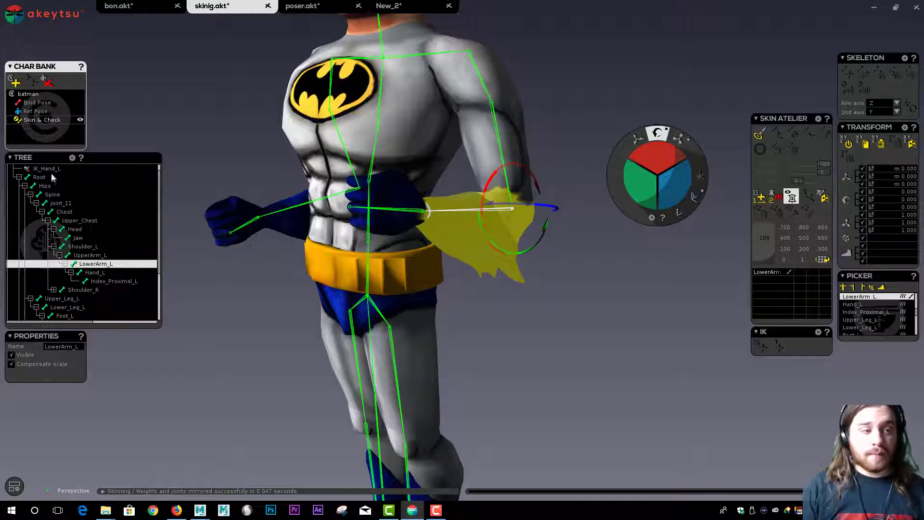
left_click(420, 218)
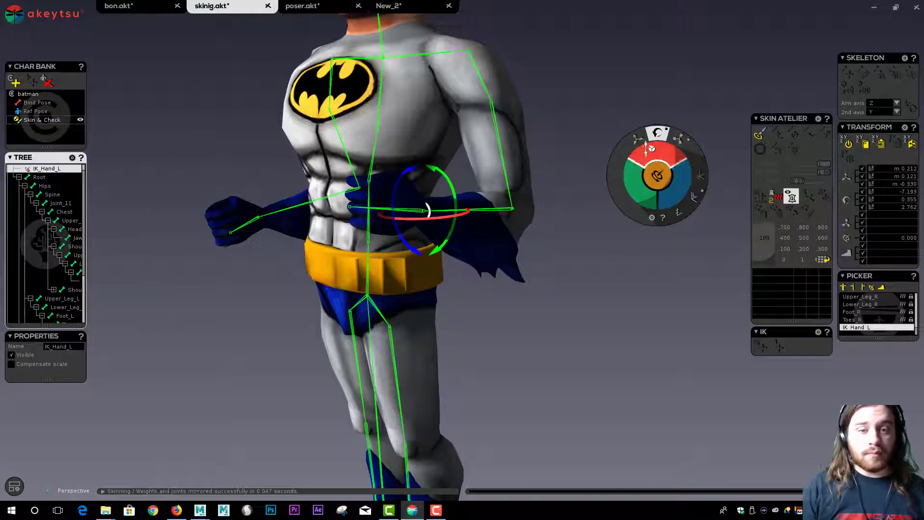
mouse_move(649, 150)
left_mouse_down()
mouse_move(650, 174)
mouse_move(648, 144)
left_mouse_up()
left_click(637, 139)
middle_click_drag(648, 145, 410, 191)
In the poser.akt scene, compare the character's Bind Pose with its running pose in Skin & Check mode.
left_click(322, 8)
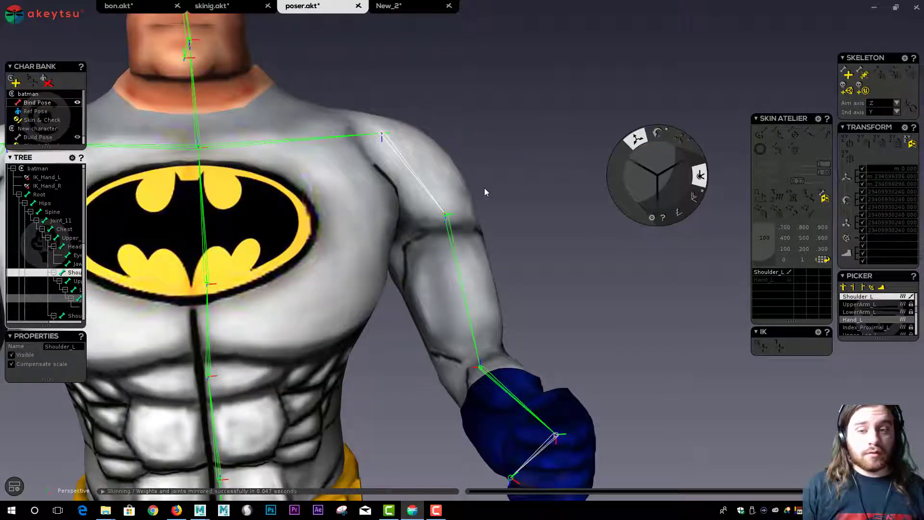
scroll(484, 192, "down", 3)
middle_click_drag(485, 191, 440, 262)
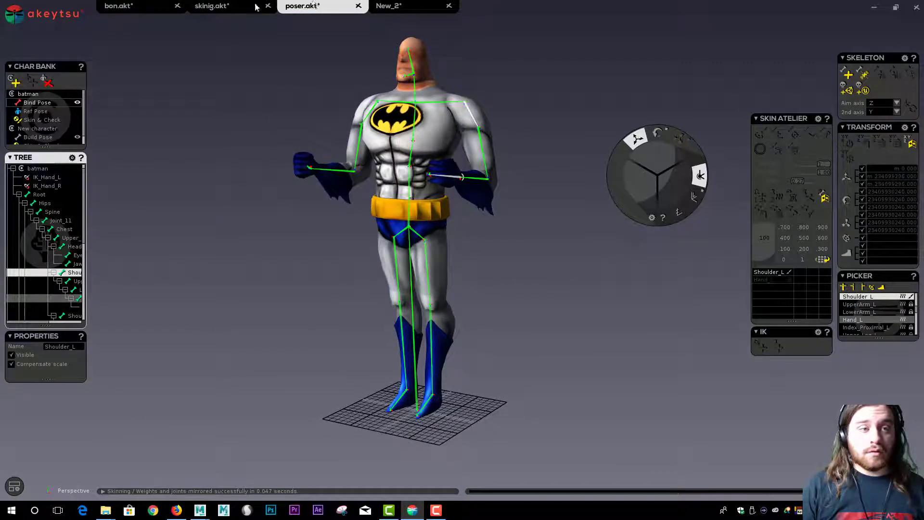
left_click(52, 121)
middle_click_drag(460, 215, 566, 241)
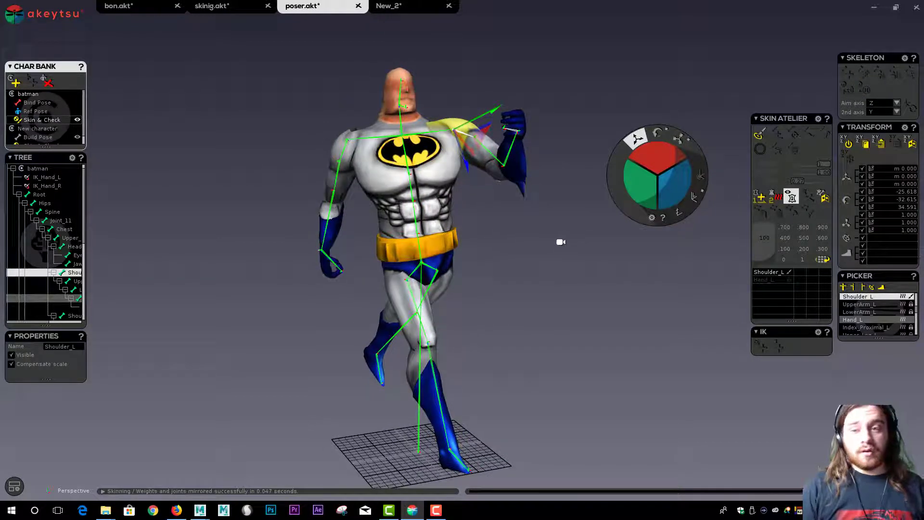